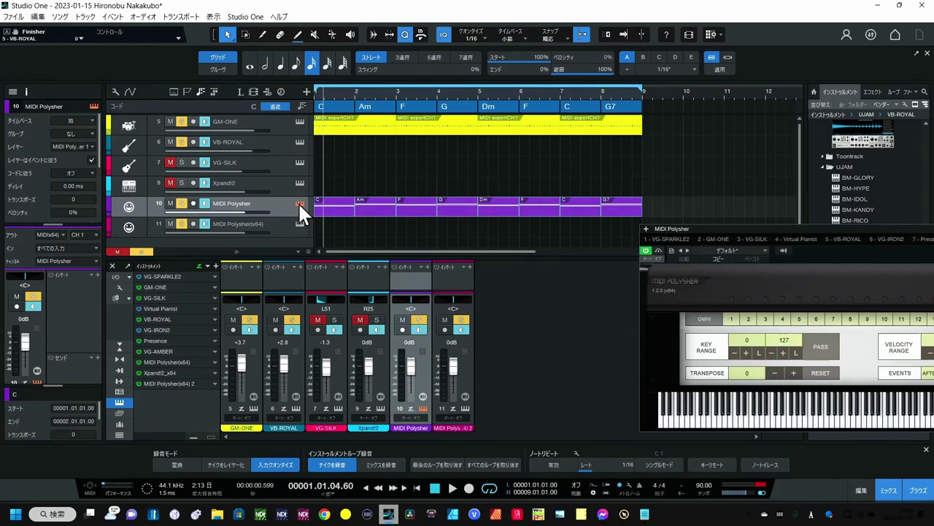
# Step: Try the eight chord events on the VB-ROYAL track with playback from bar 1, and return them to the MIDI Polysher track
pyautogui.moveTo(729, 224); pyautogui.dragTo(573, 222)
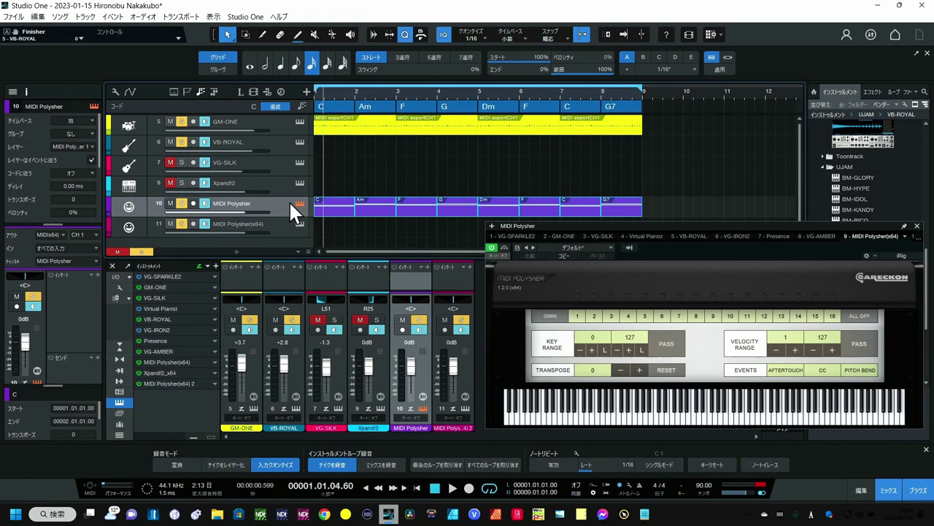
pyautogui.click(275, 142)
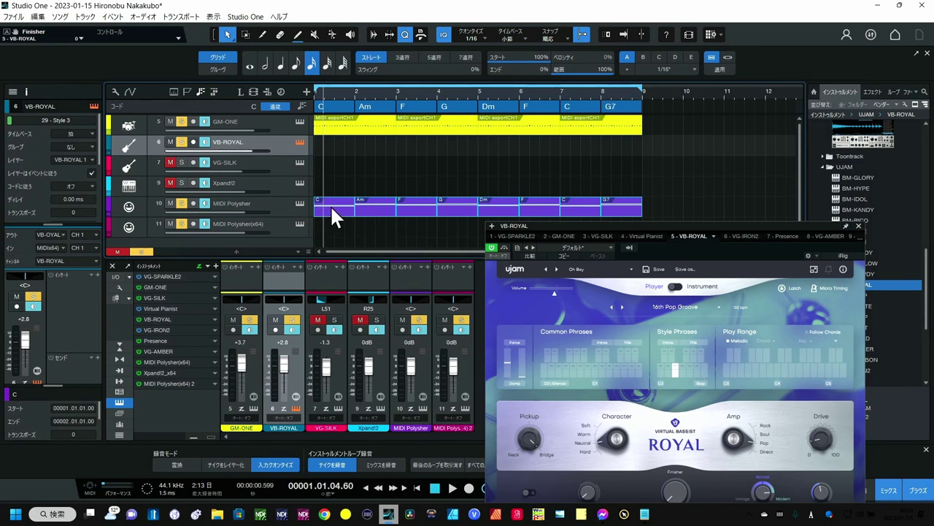
pyautogui.moveTo(330, 204); pyautogui.dragTo(327, 147)
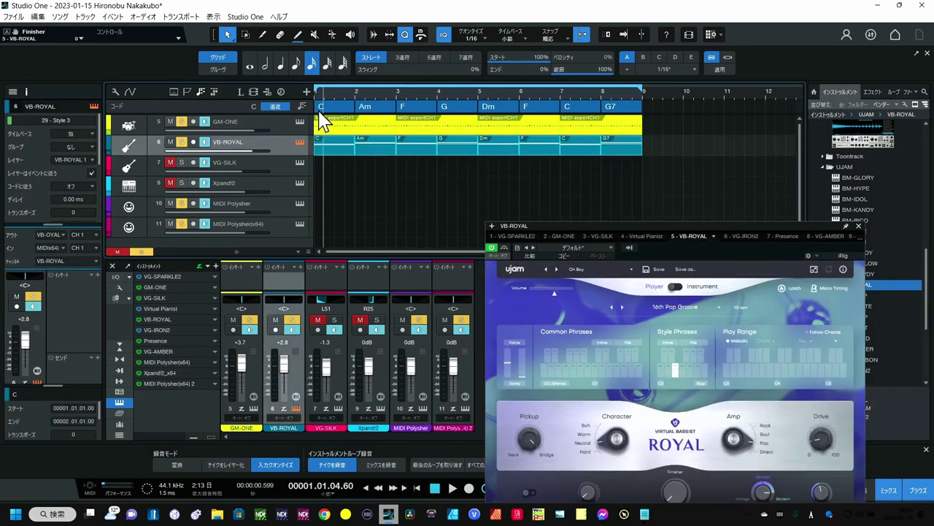
pyautogui.click(317, 93)
pyautogui.press('space')
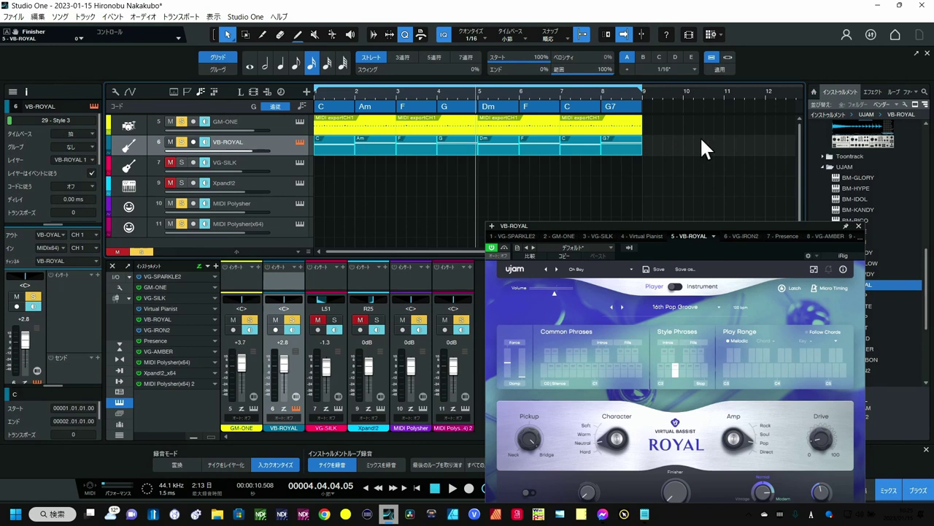
pyautogui.moveTo(687, 145); pyautogui.dragTo(329, 208)
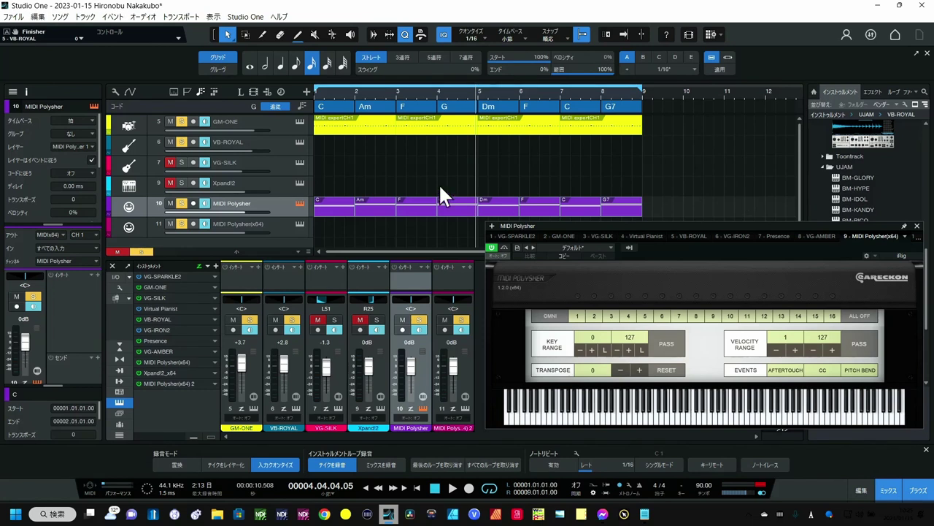
# Step: Expand the VB-ROYAL track to show its routing and choose MIDI Polysher(x64) as its MIDI input
pyautogui.click(268, 144)
pyautogui.moveTo(277, 156); pyautogui.dragTo(274, 186)
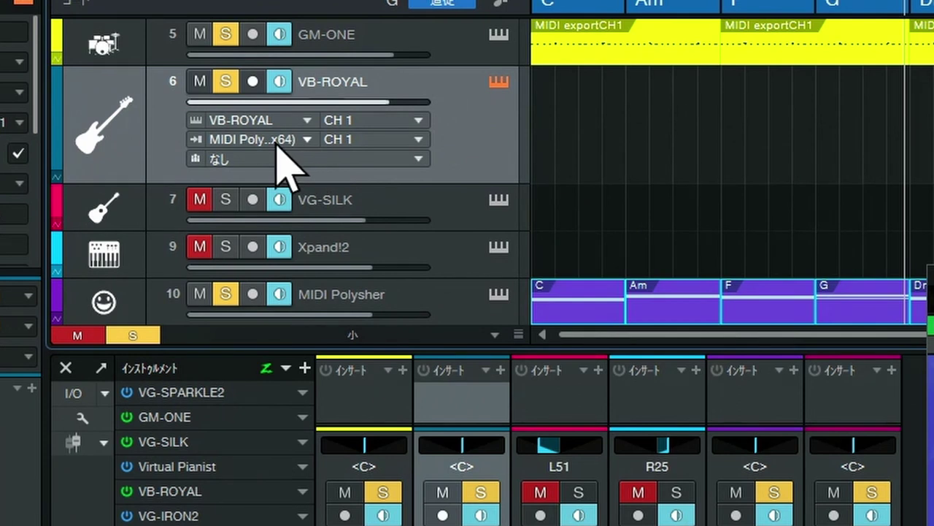
pyautogui.click(205, 169)
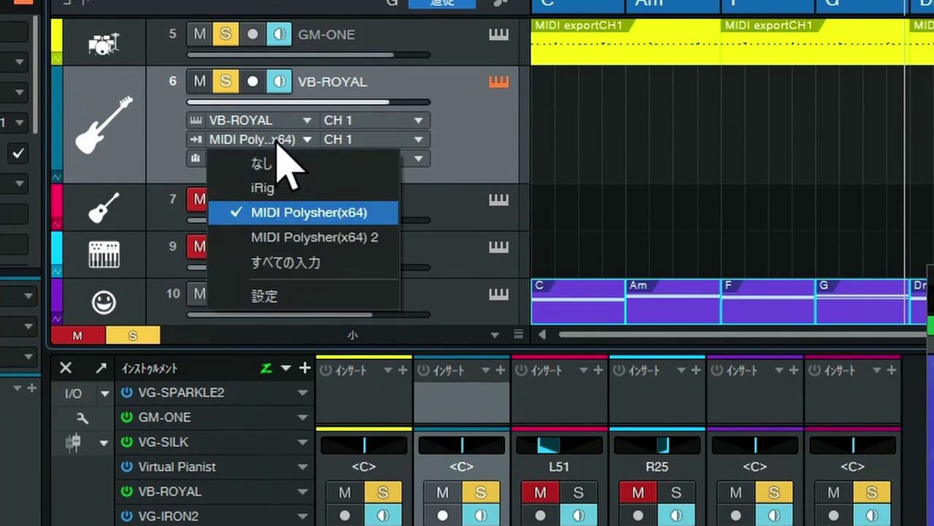
pyautogui.click(286, 212)
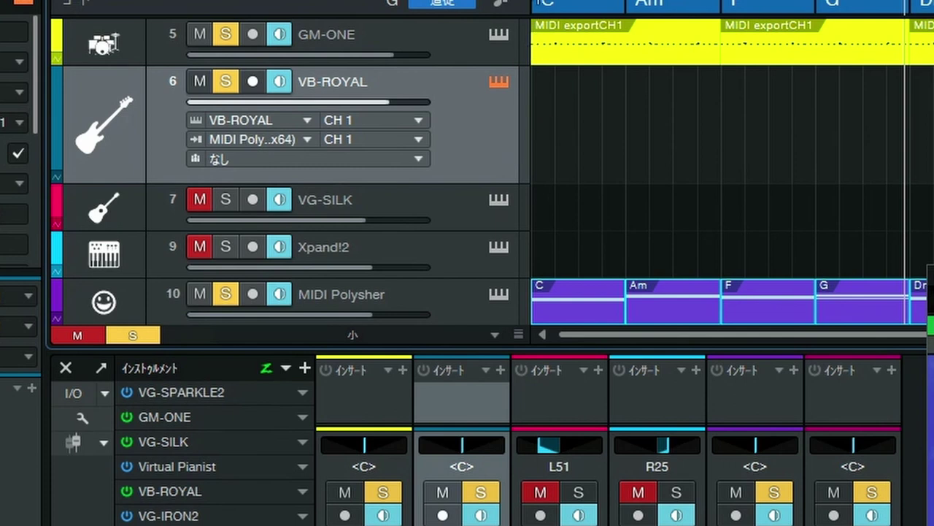
# Step: Play the song from bar 1 to check VB-ROYAL's response to the MIDI Polysher chord events
pyautogui.click(536, 1)
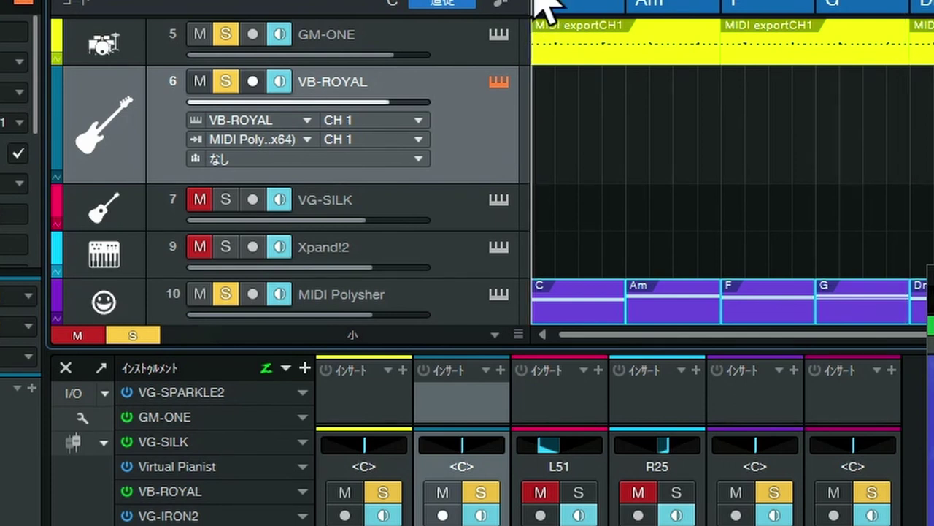
pyautogui.press('space')
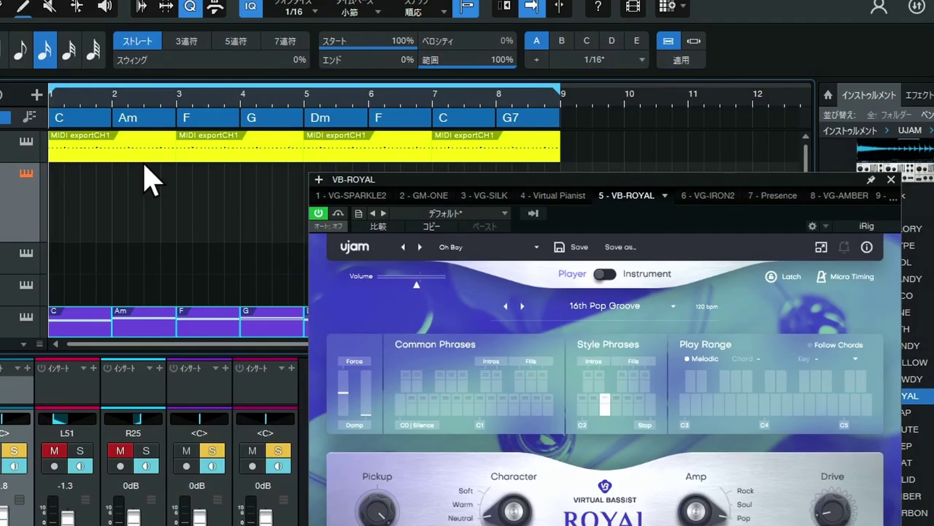
pyautogui.press('space')
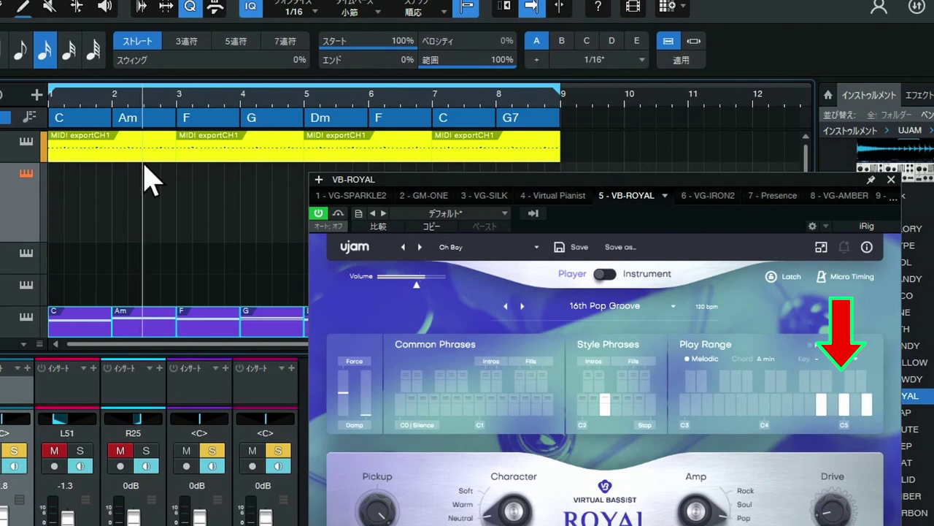
pyautogui.press('space')
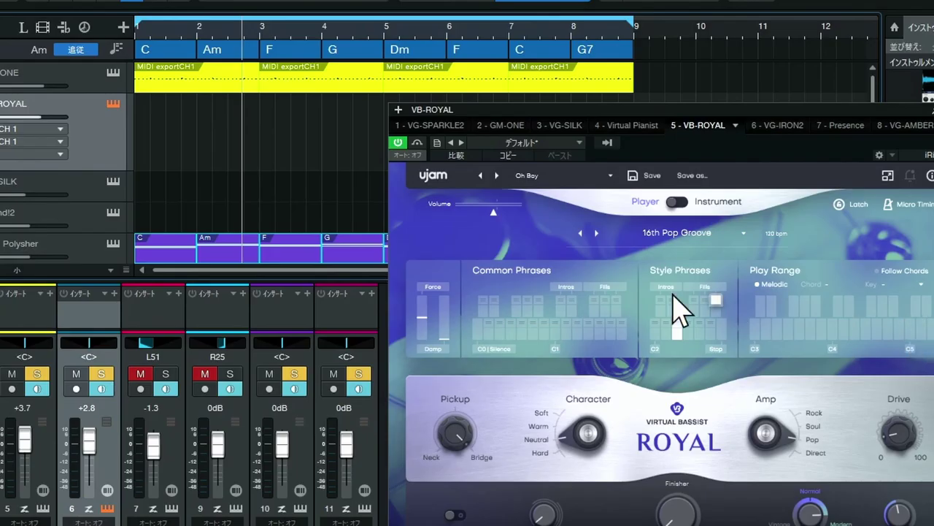
# Step: Change the bar 2 chord on the chord track to Am7
pyautogui.doubleClick(225, 53)
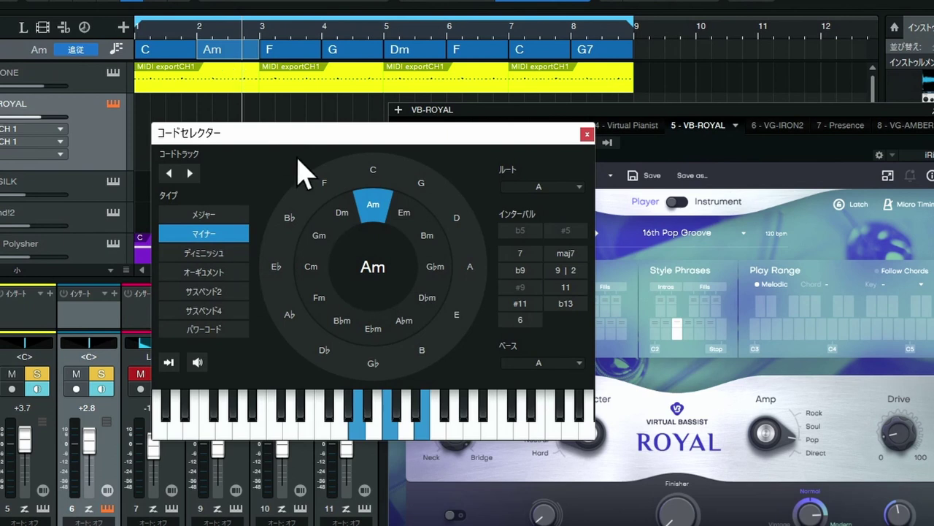
pyautogui.click(522, 252)
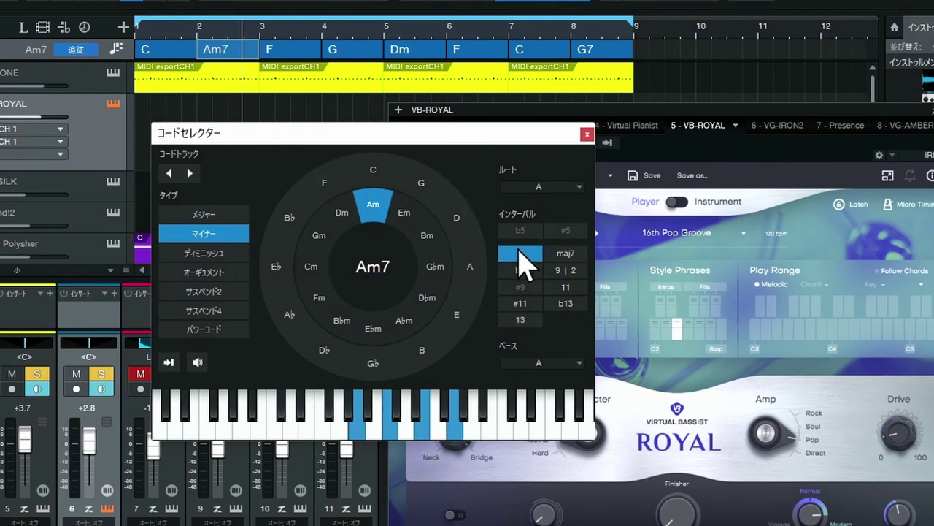
pyautogui.click(586, 134)
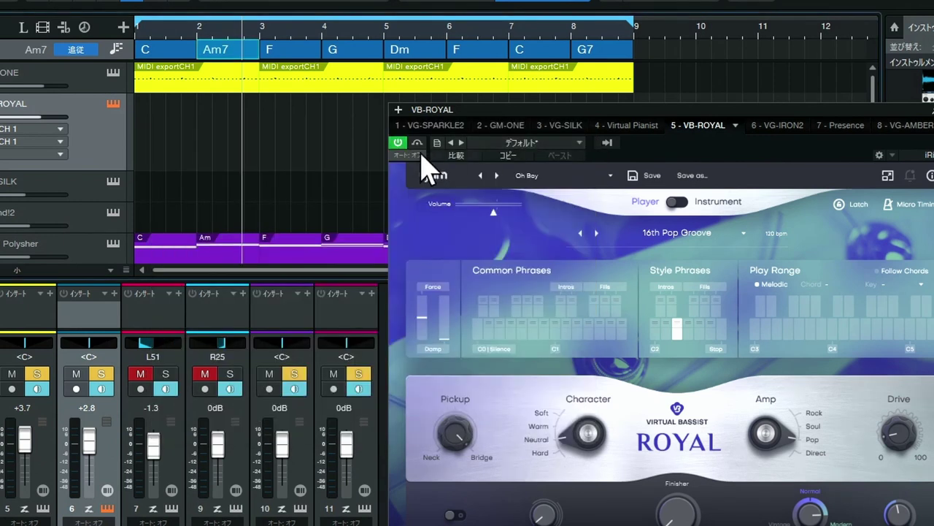
# Step: Update the bar 2 event on the MIDI Polysher track to Am7 and play it through VB-ROYAL
pyautogui.click(241, 254)
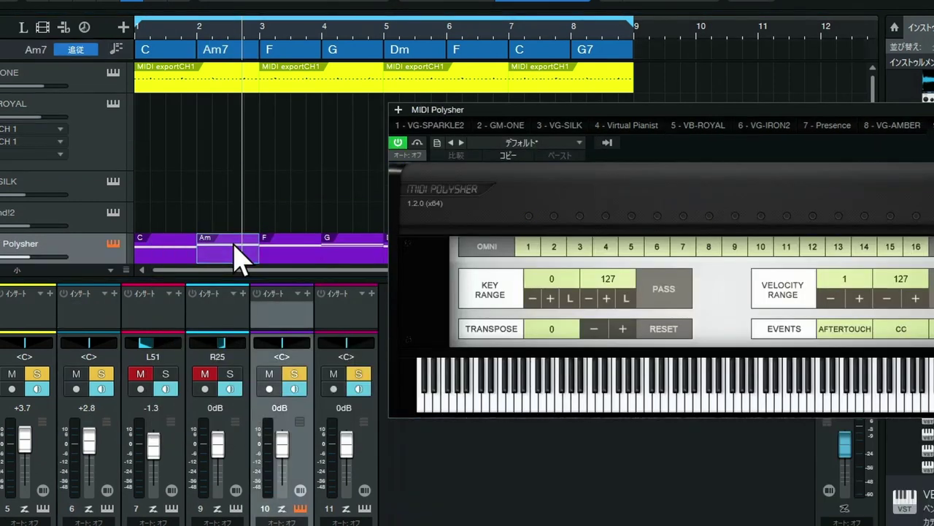
pyautogui.moveTo(235, 243)
pyautogui.mouseDown()
pyautogui.moveTo(234, 49)
pyautogui.moveTo(223, 255)
pyautogui.mouseUp()
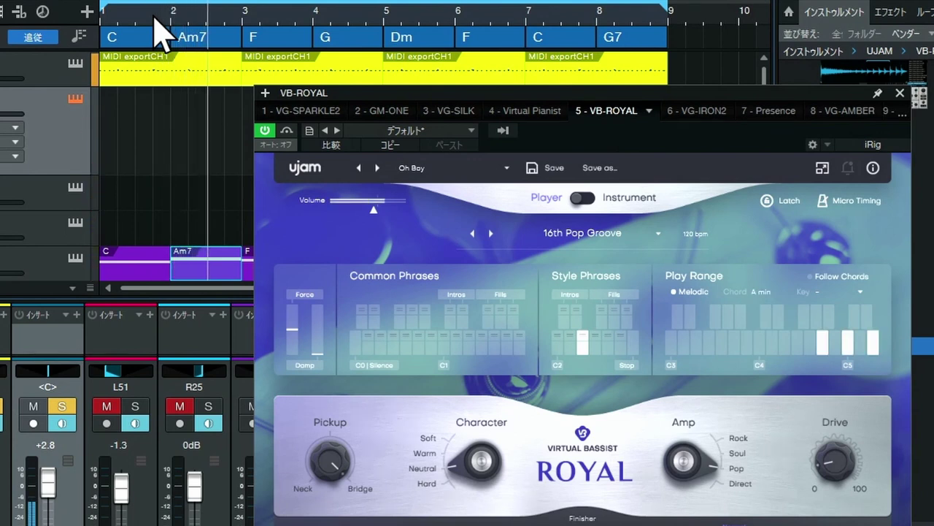
pyautogui.press('space')
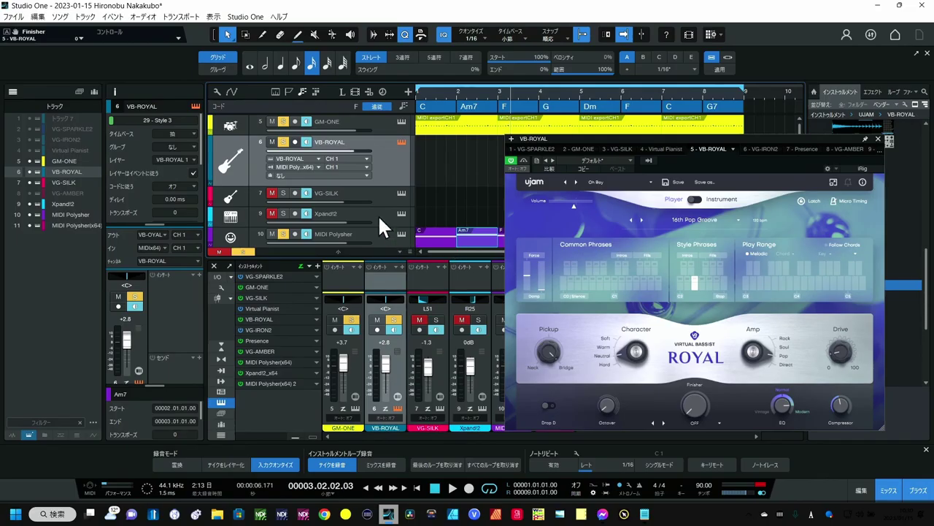
# Step: Set the transpose of the MIDI Polysher(x64) 2 instrument on track 11 to -12
pyautogui.scroll(-2, 378, 215)
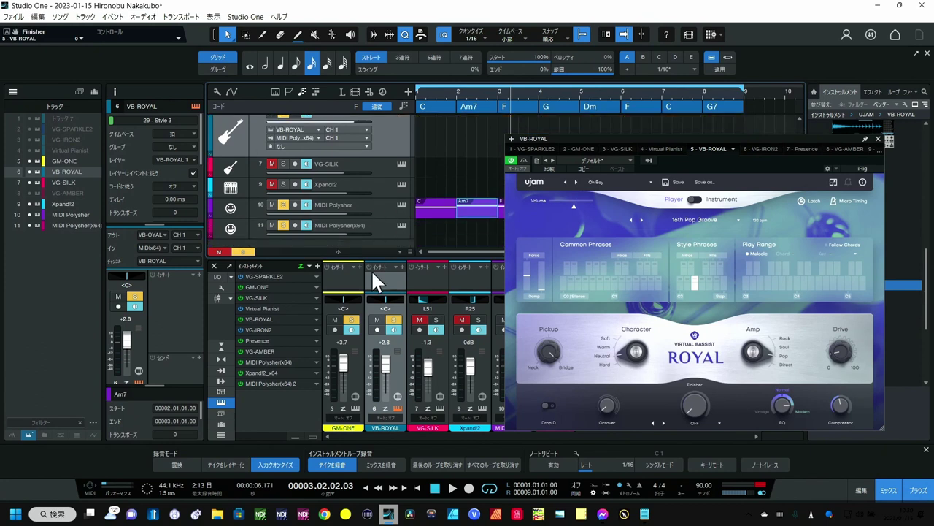
pyautogui.click(399, 225)
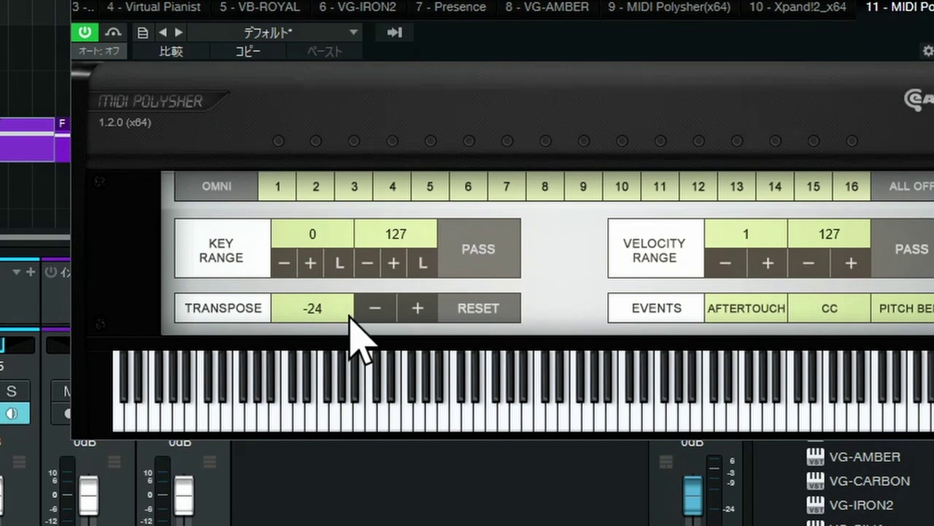
pyautogui.doubleClick(316, 305)
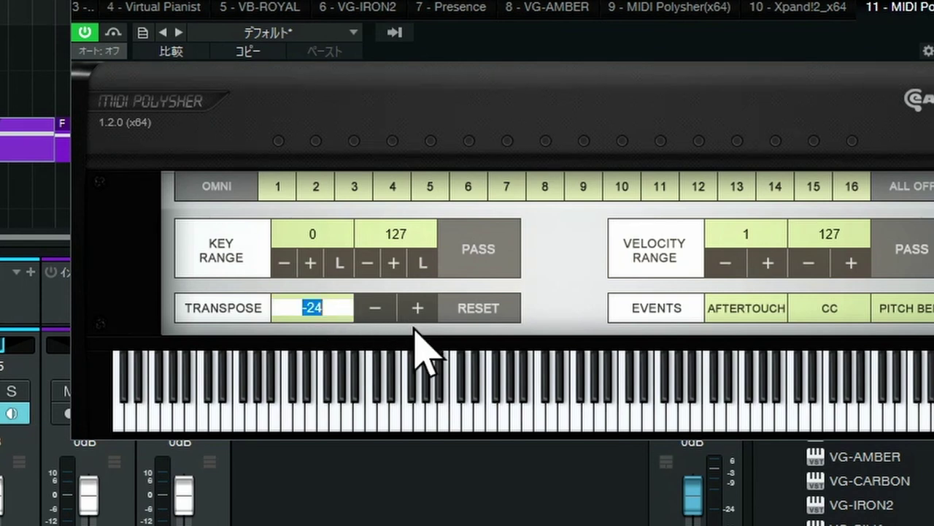
pyautogui.write('-')
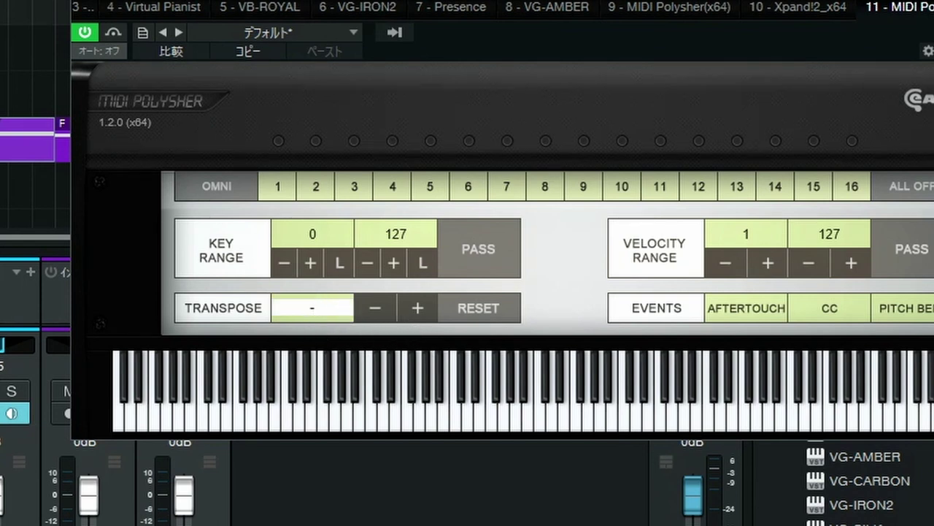
pyautogui.write('12')
pyautogui.press('Return')
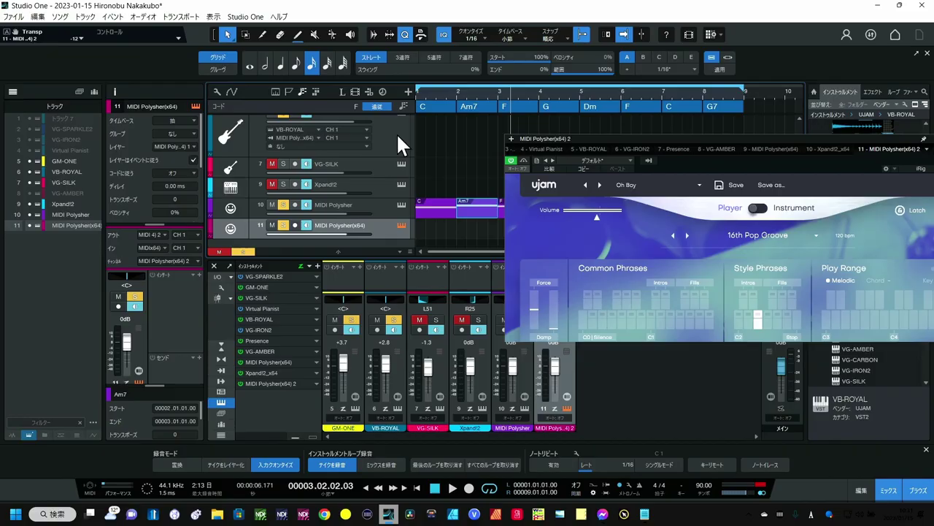
# Step: Switch the VB-ROYAL track's MIDI input to MIDI Polysher(x64) 2
pyautogui.click(396, 133)
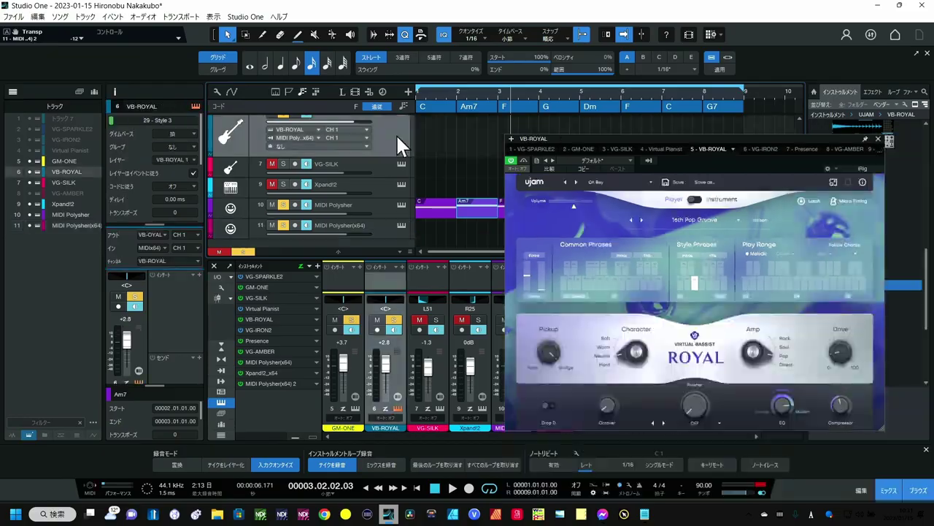
pyautogui.click(262, 108)
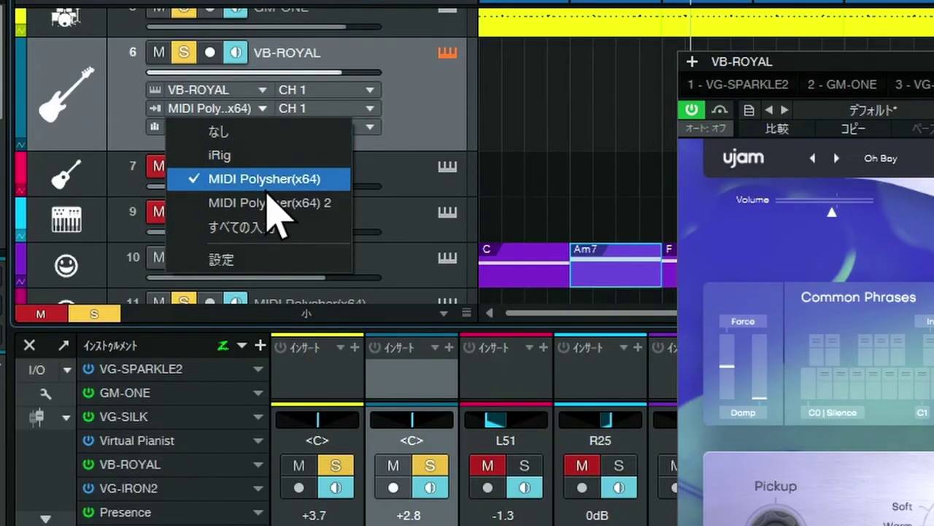
pyautogui.click(272, 211)
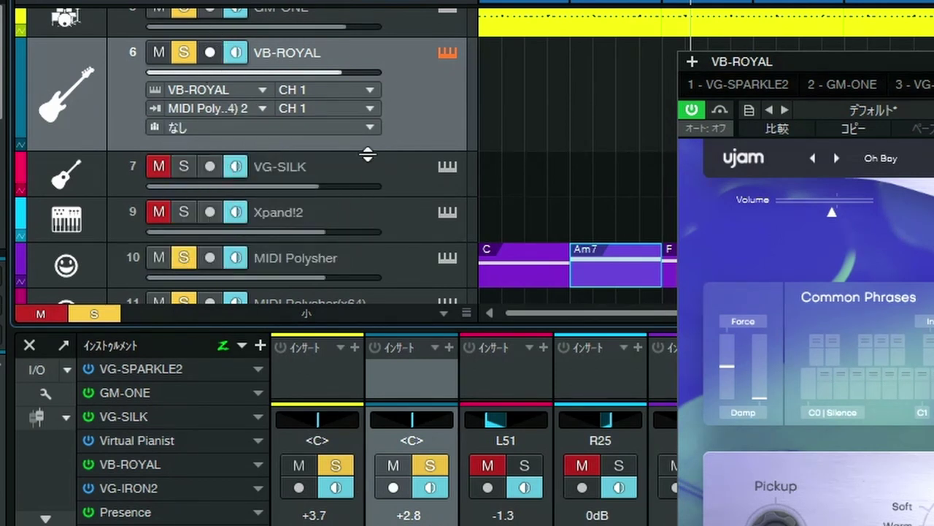
# Step: Expand track 11, MIDI Polysher(x64), to show its routing and choose MIDI Polysher(x64) as its MIDI input
pyautogui.scroll(-2, 417, 162)
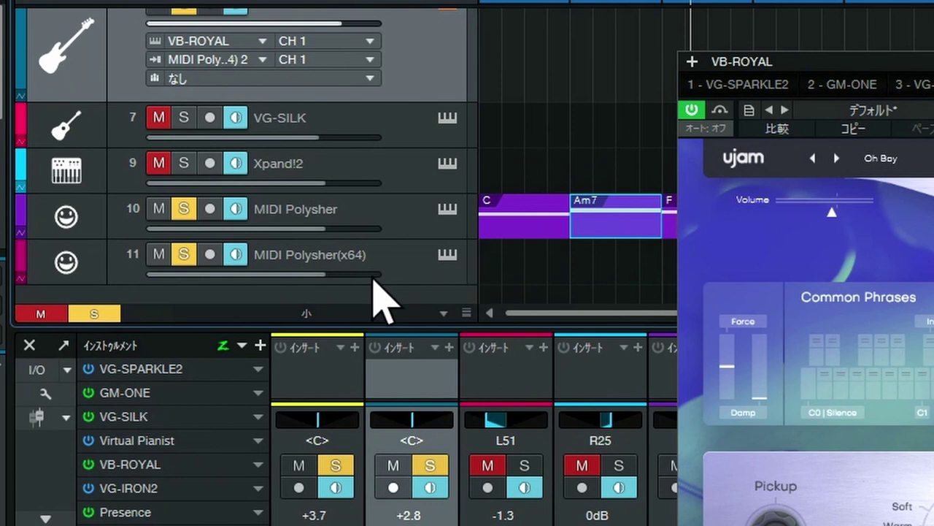
pyautogui.moveTo(375, 280)
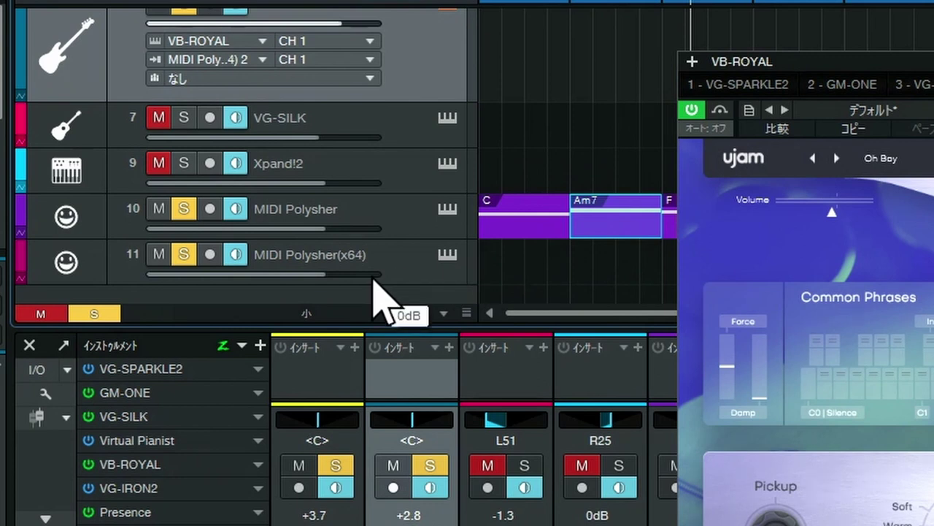
pyautogui.click(422, 281)
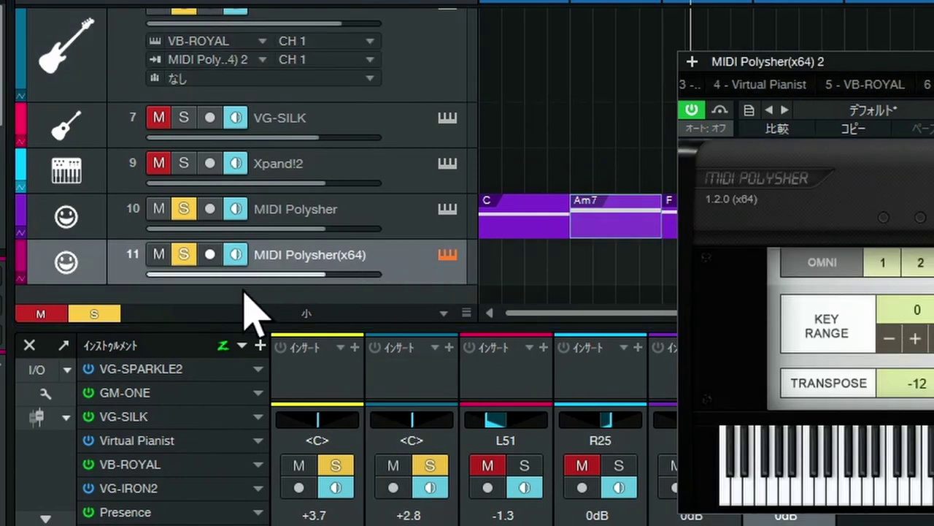
pyautogui.moveTo(247, 287)
pyautogui.mouseDown()
pyautogui.moveTo(247, 314)
pyautogui.moveTo(241, 288)
pyautogui.mouseUp()
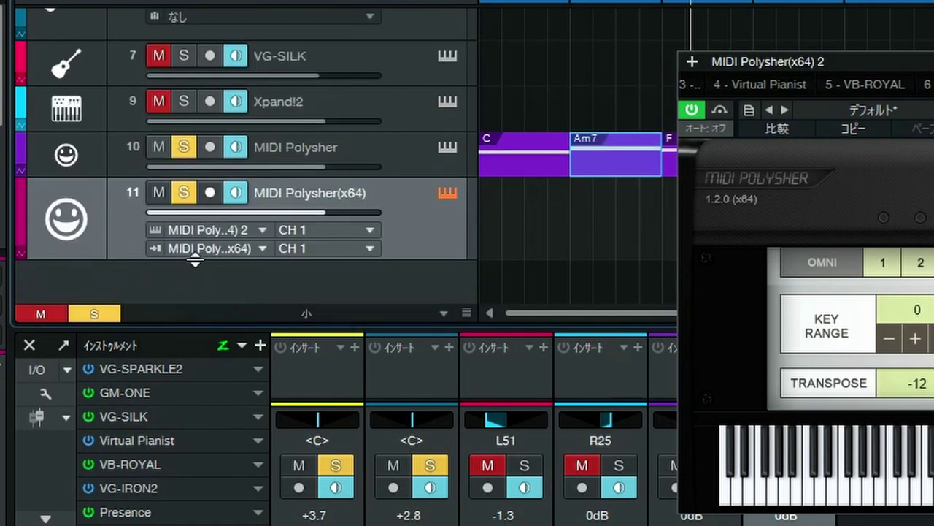
pyautogui.click(257, 250)
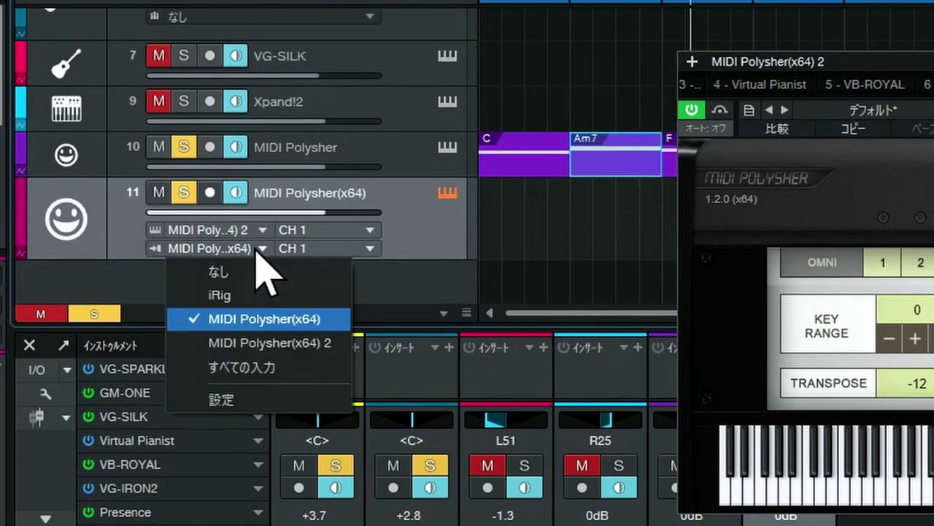
pyautogui.click(246, 321)
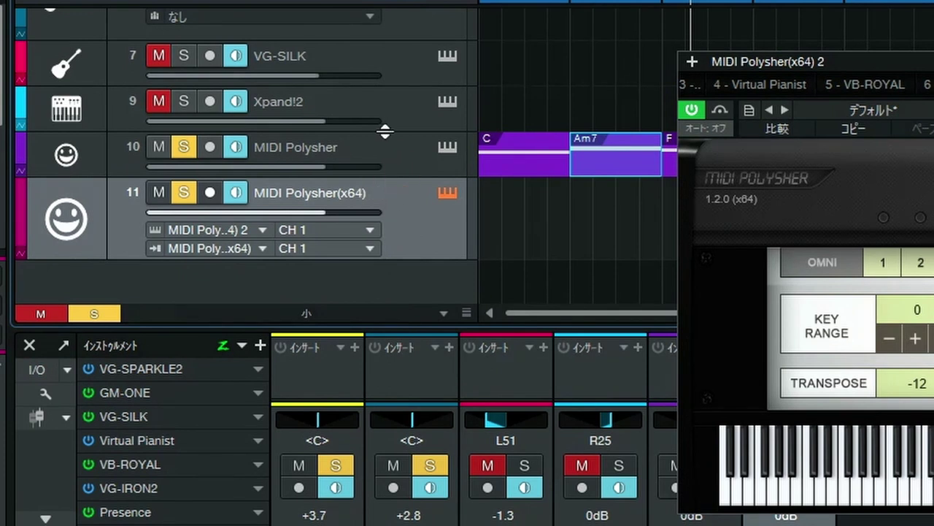
pyautogui.scroll(2, 373, 135)
pyautogui.scroll(1, 381, 156)
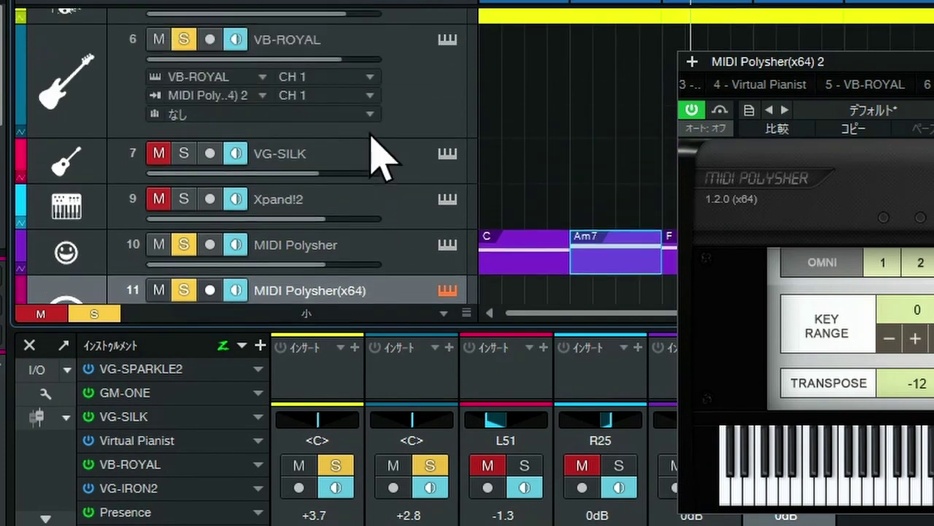
pyautogui.scroll(-1, 381, 156)
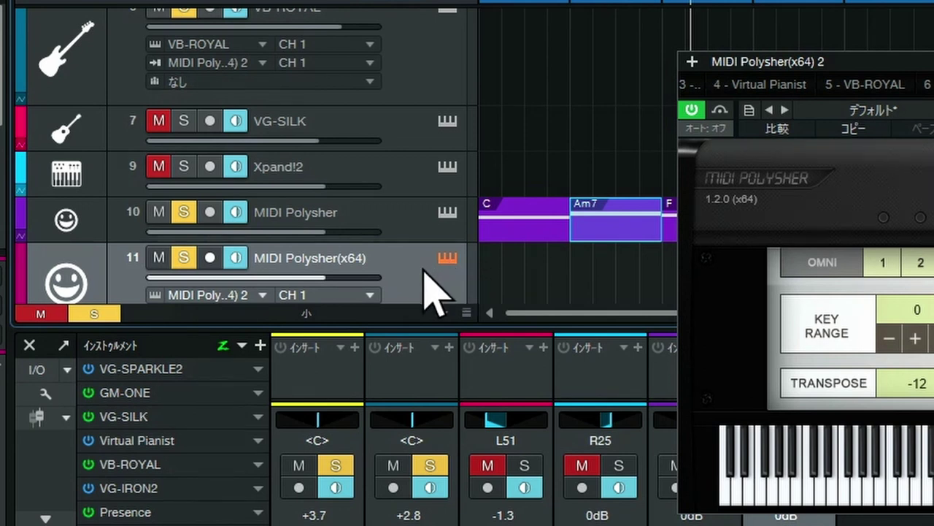
pyautogui.scroll(-2, 358, 274)
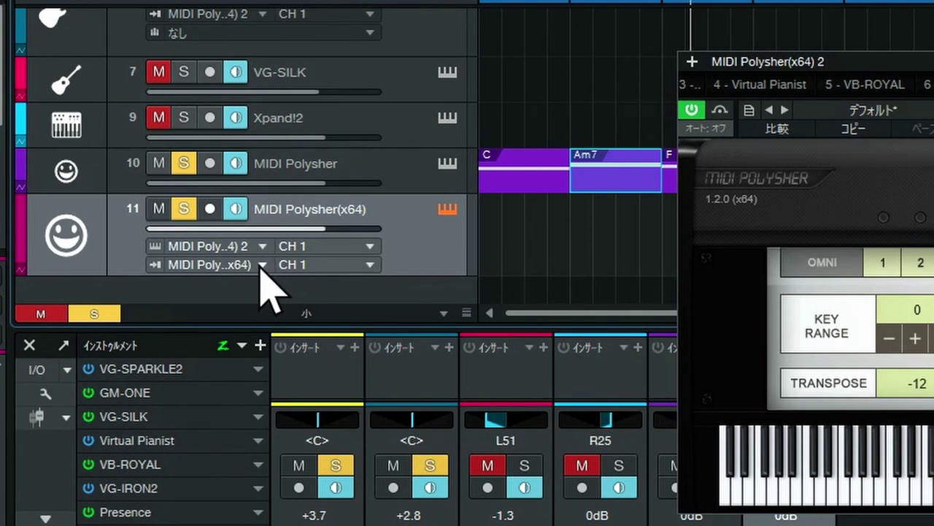
# Step: Check the MIDI input choices on track 11 and on the VB-ROYAL track
pyautogui.click(263, 267)
pyautogui.click(251, 342)
pyautogui.scroll(3, 418, 270)
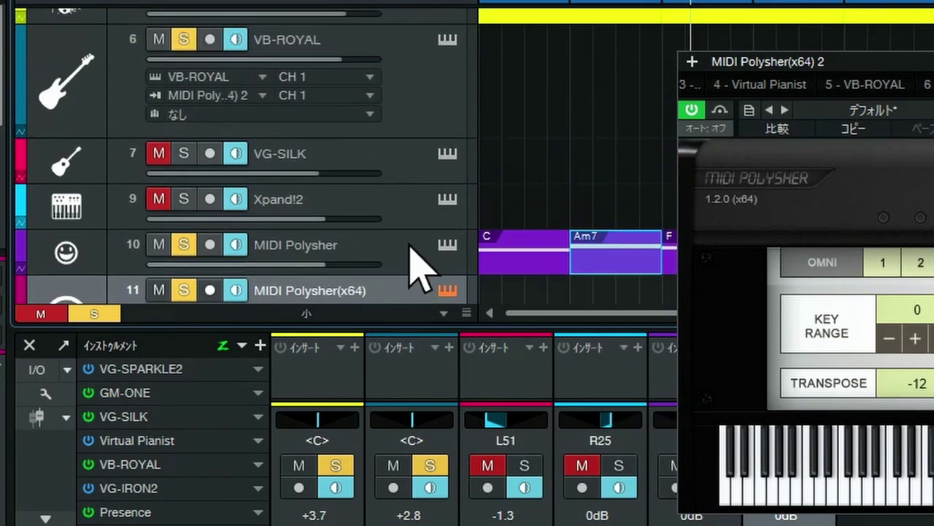
pyautogui.click(208, 94)
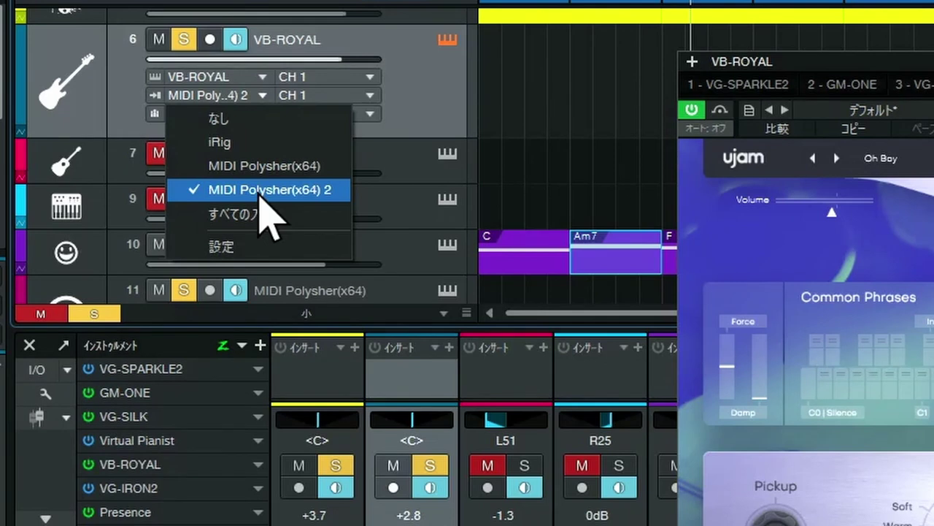
pyautogui.click(417, 94)
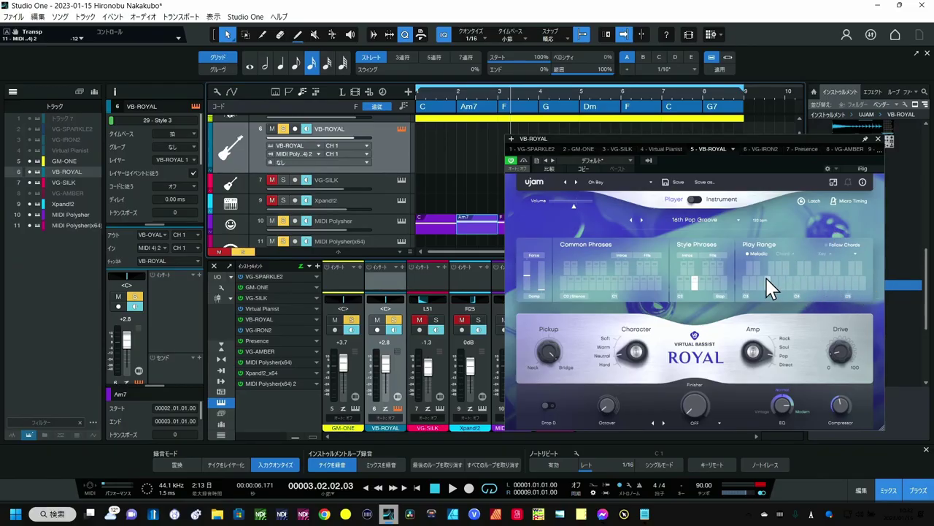
# Step: Play the chord progression from the start through VB-ROYAL, then stop playback
pyautogui.click(417, 94)
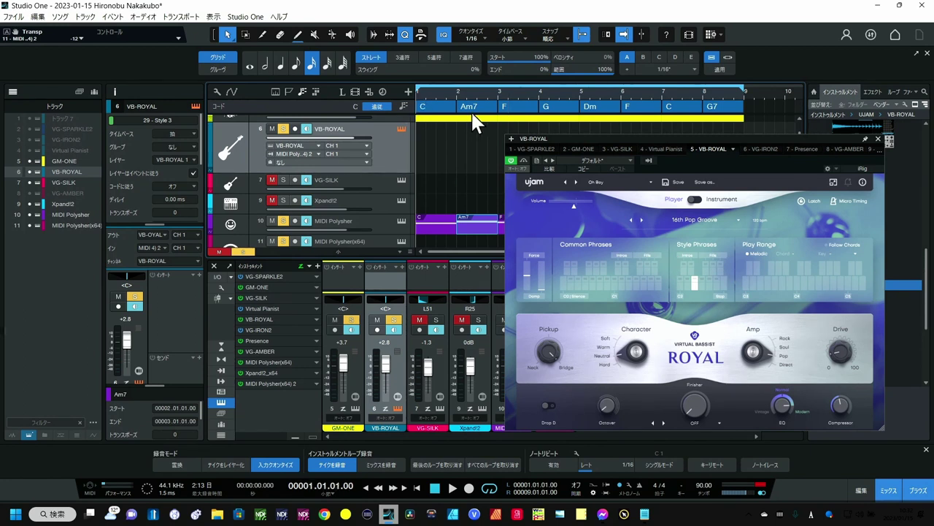
pyautogui.press('space')
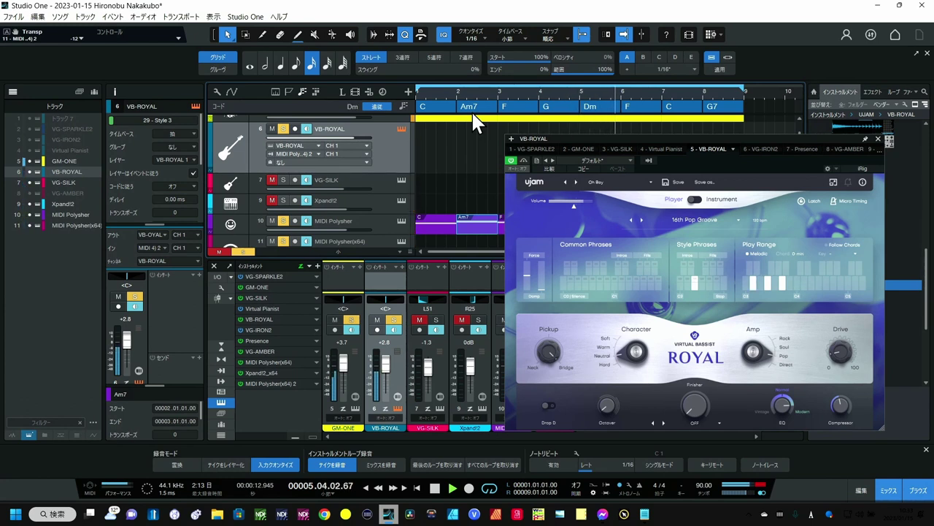
pyautogui.press('space')
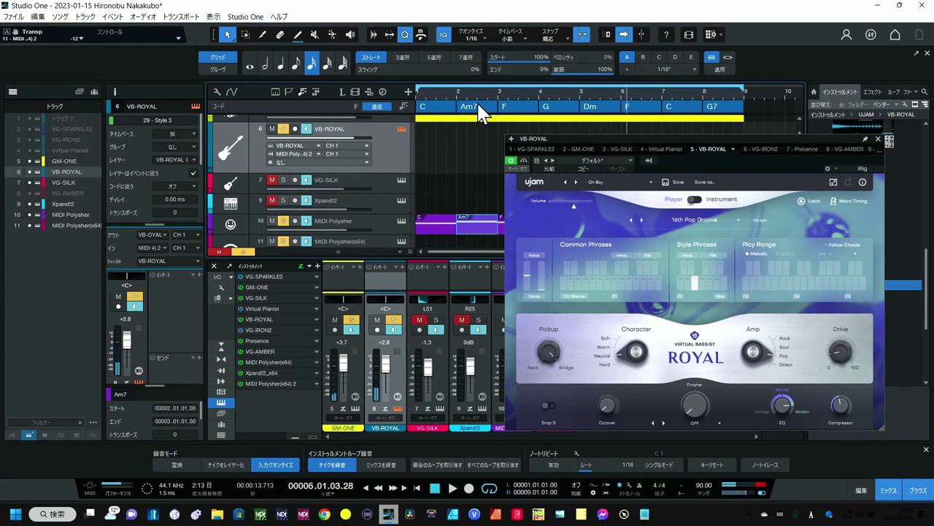
# Step: Change the bar 2 chord on the chord track to A7 sus4 in the chord selector
pyautogui.doubleClick(478, 104)
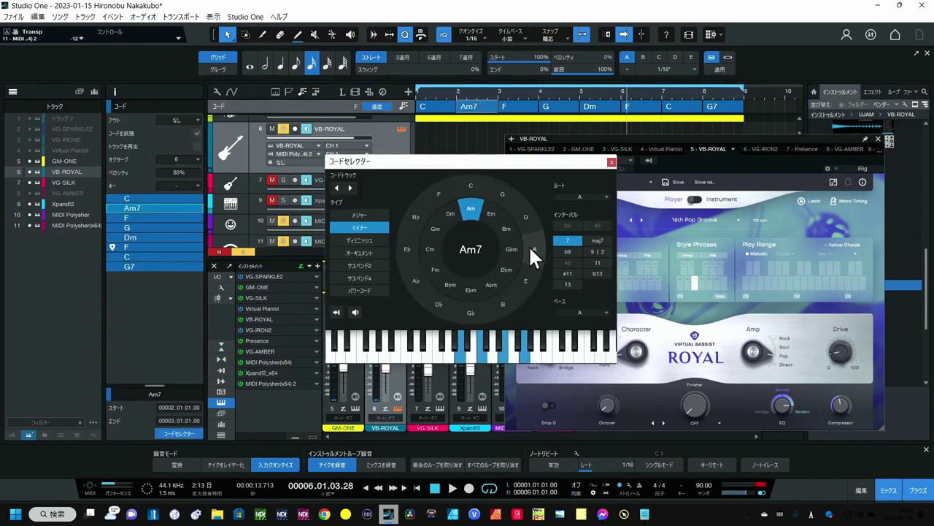
pyautogui.scroll(-4, 452, 236)
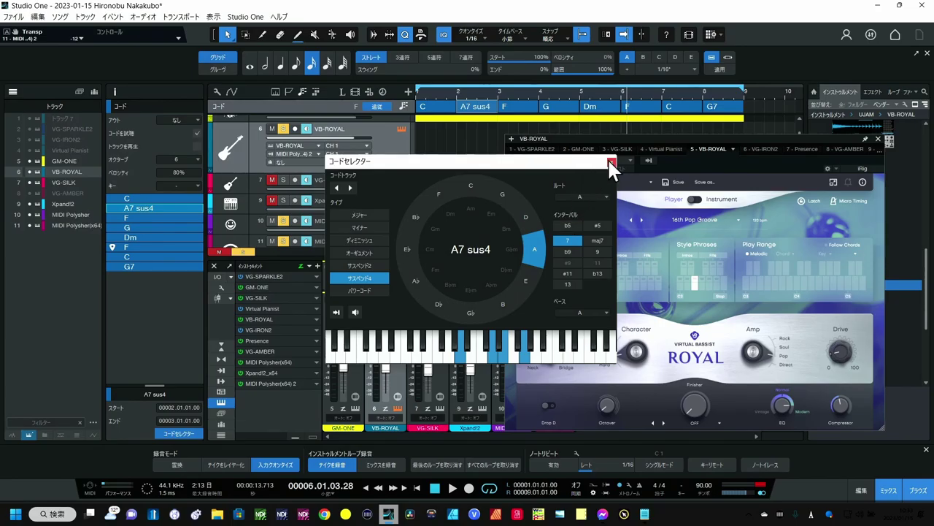
pyautogui.click(611, 162)
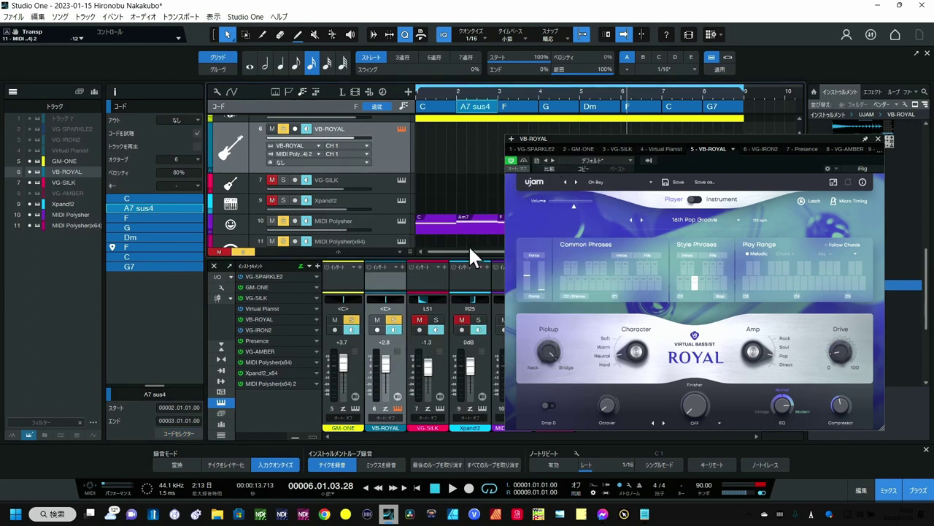
# Step: Apply the A7 sus4 chord to the bar 2 event on the MIDI Polysher track and play it from the start through VB-ROYAL
pyautogui.click(483, 225)
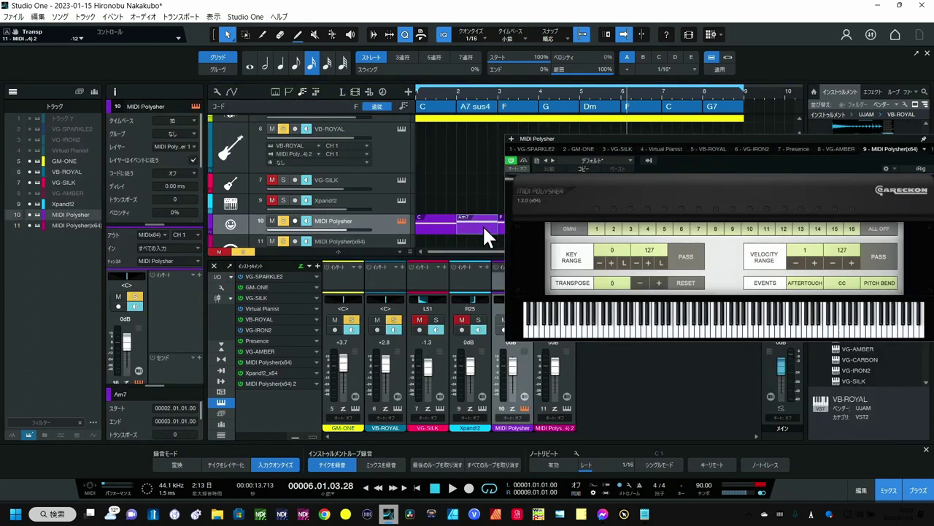
pyautogui.moveTo(476, 121); pyautogui.dragTo(472, 215)
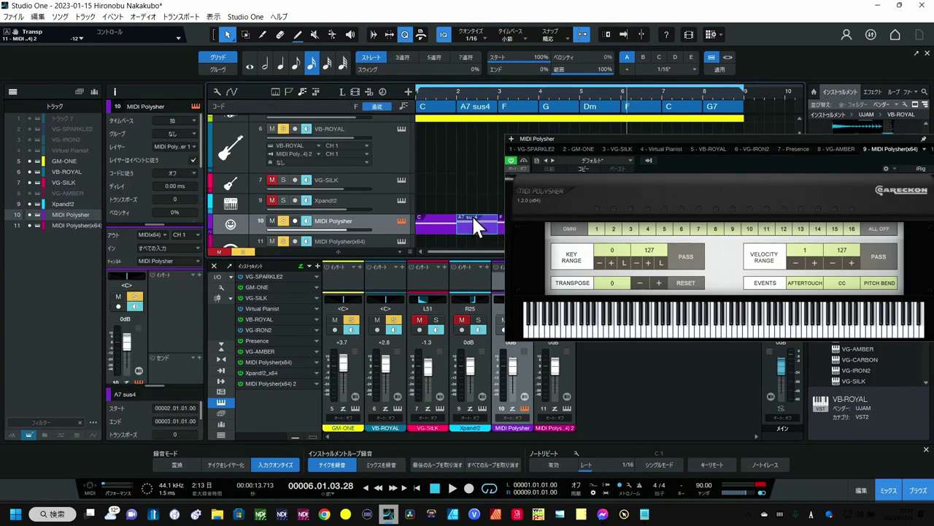
pyautogui.click(419, 93)
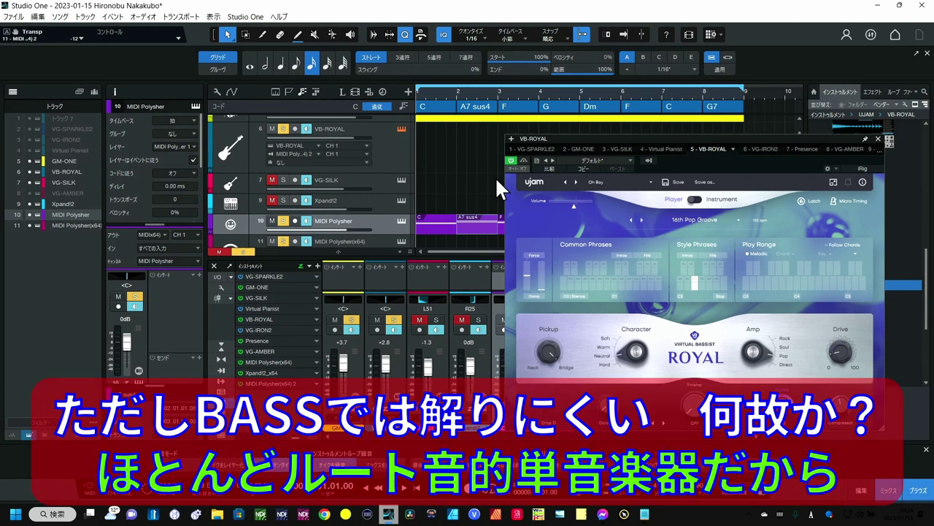
pyautogui.press('space')
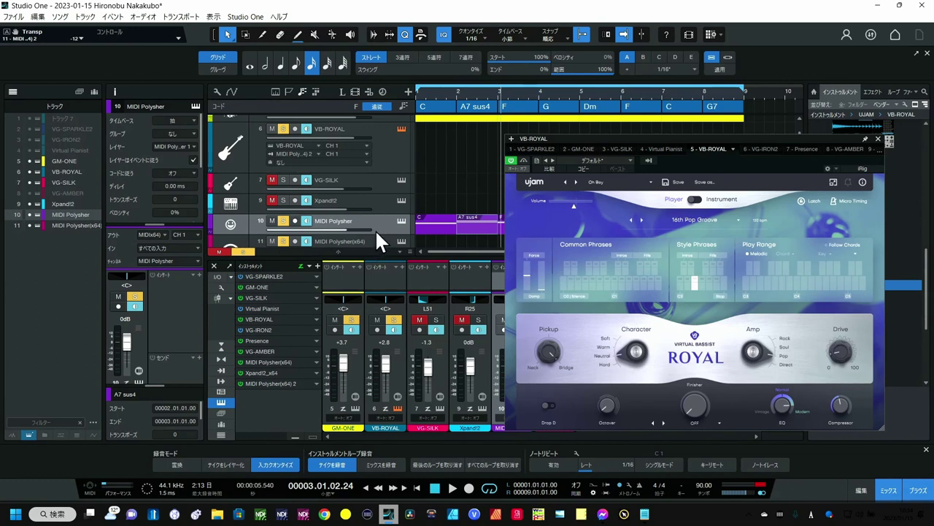
# Step: Unmute and solo the Xpand!2 track and play the chord events from the start
pyautogui.scroll(-1, 377, 235)
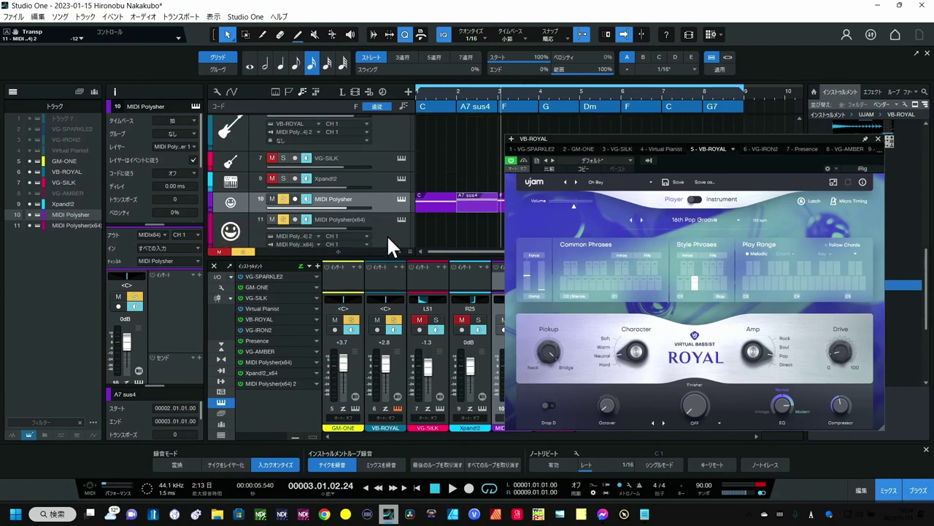
pyautogui.click(367, 179)
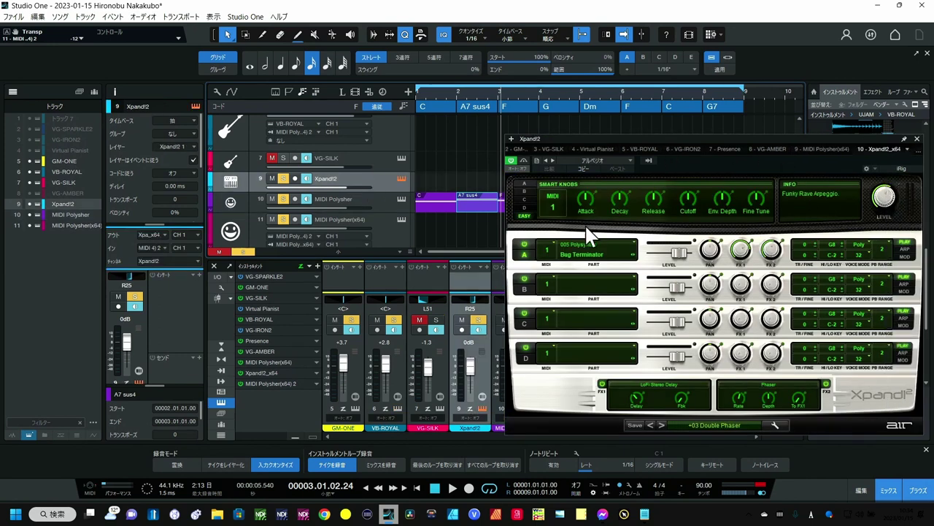
pyautogui.click(418, 96)
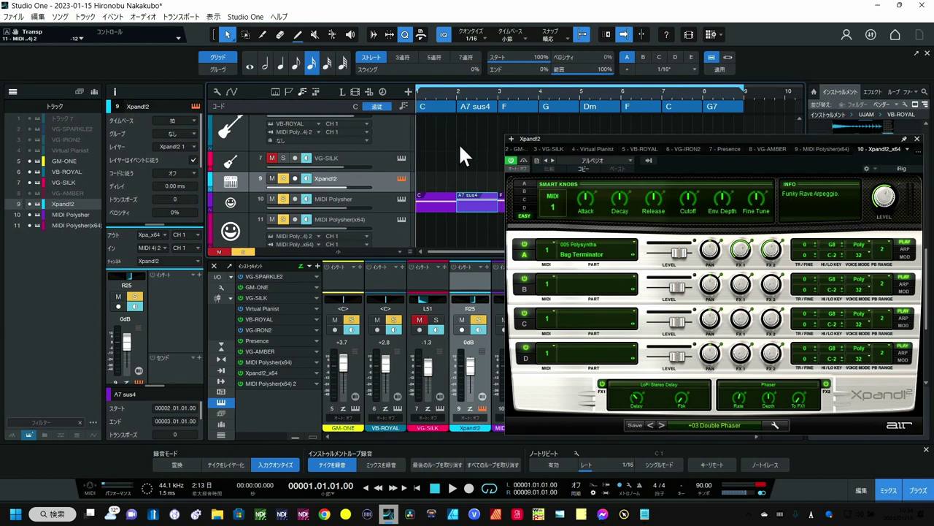
pyautogui.press('space')
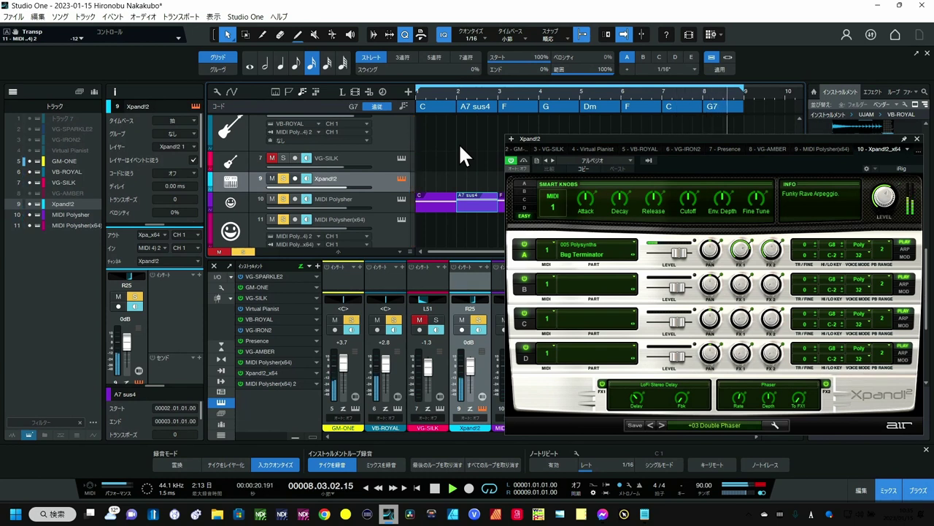
pyautogui.press('space')
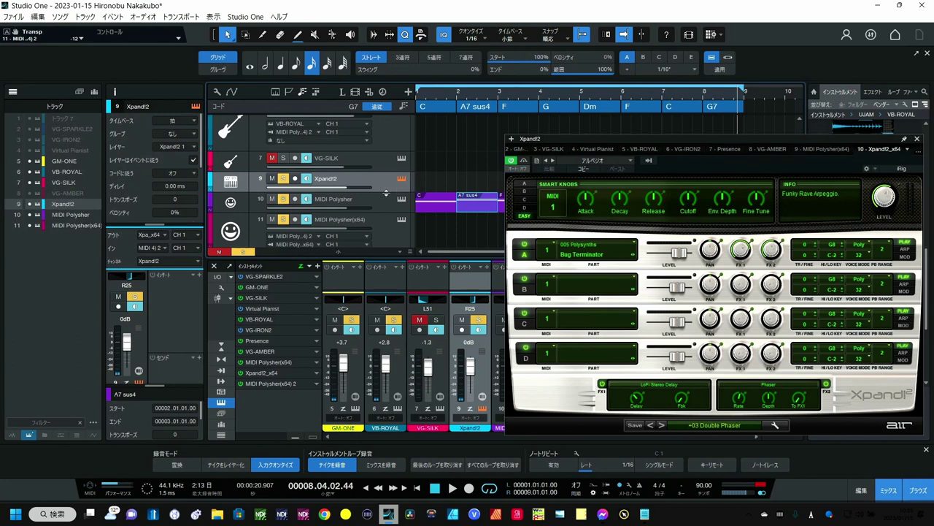
# Step: Expand the Xpand!2 track to show its routing, set its MIDI input to MIDI Polysher(x64), and play it
pyautogui.moveTo(387, 192); pyautogui.dragTo(389, 228)
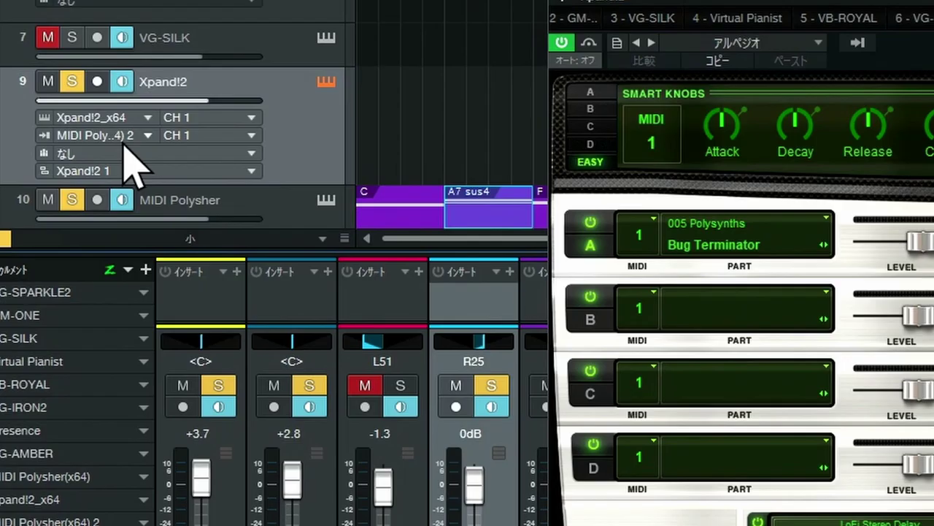
pyautogui.click(304, 203)
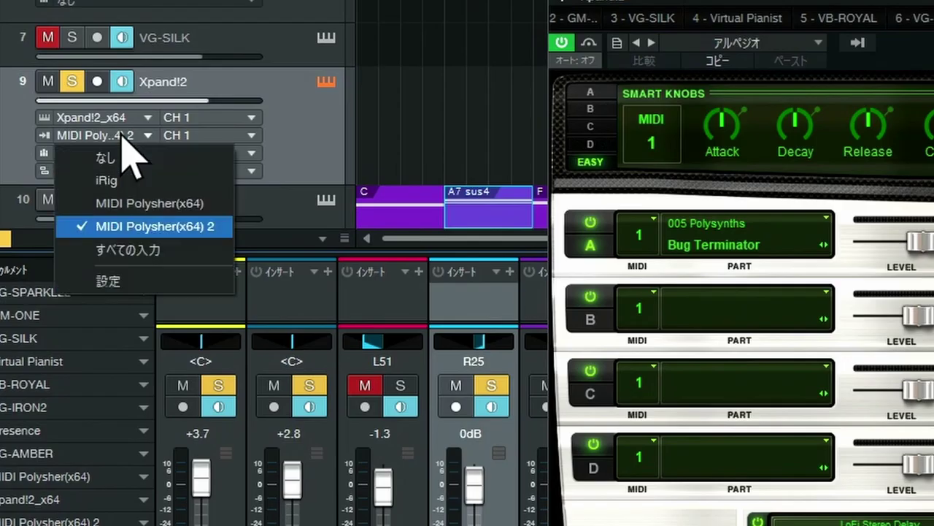
pyautogui.click(141, 210)
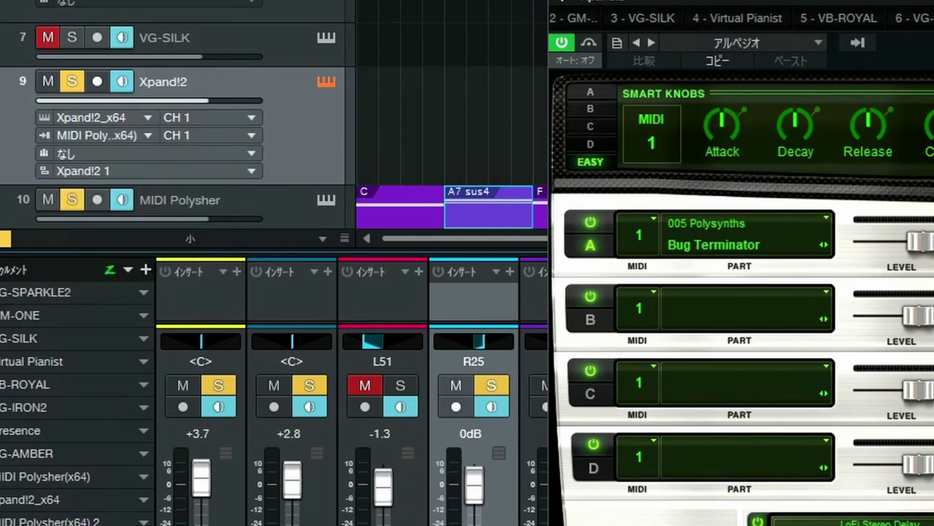
pyautogui.press('space')
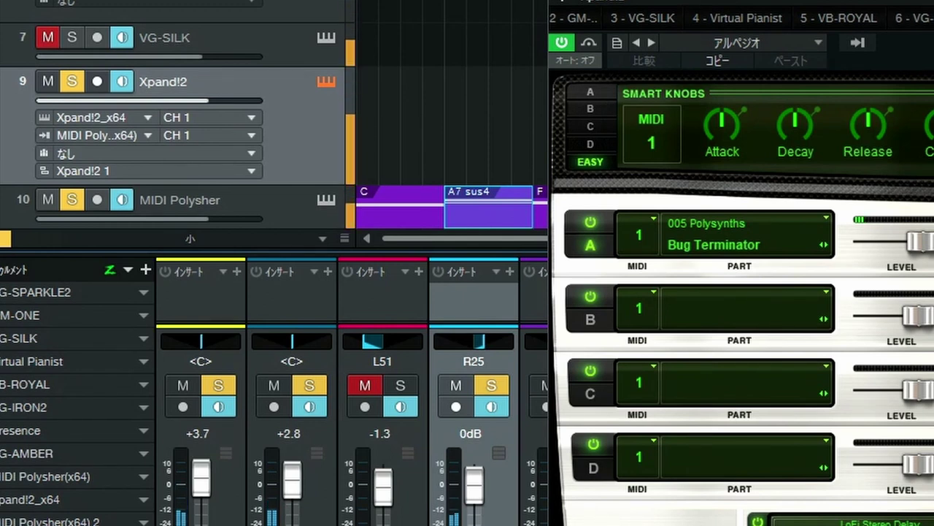
# Step: Add another MIDI Polysher(x64) instrument from the eaReckon folder of the browser as track 12 below track 11
pyautogui.scroll(-1, 303, 135)
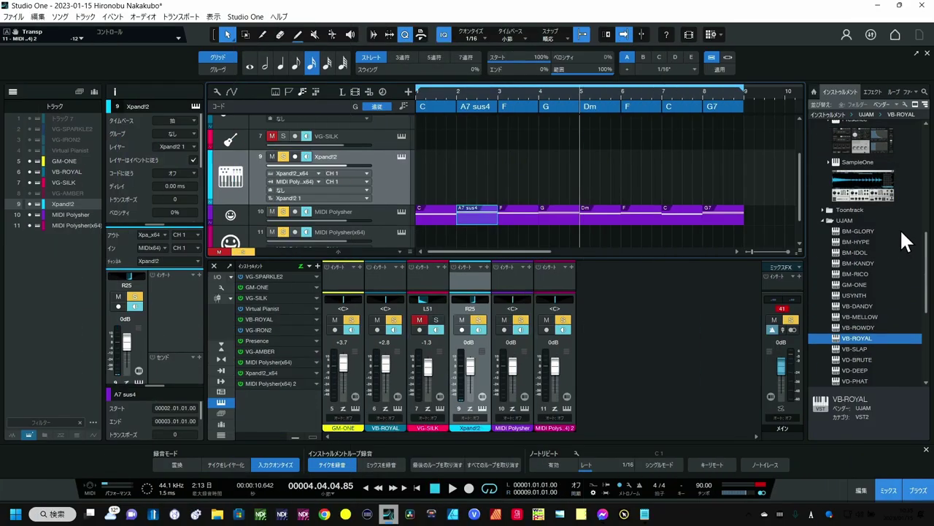
pyautogui.scroll(2, 901, 229)
pyautogui.moveTo(924, 257); pyautogui.dragTo(925, 171)
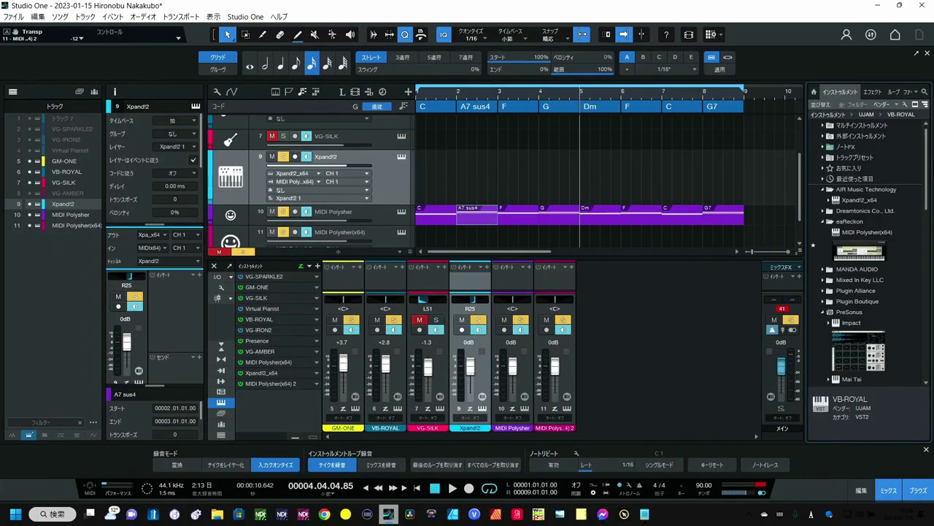
pyautogui.click(869, 253)
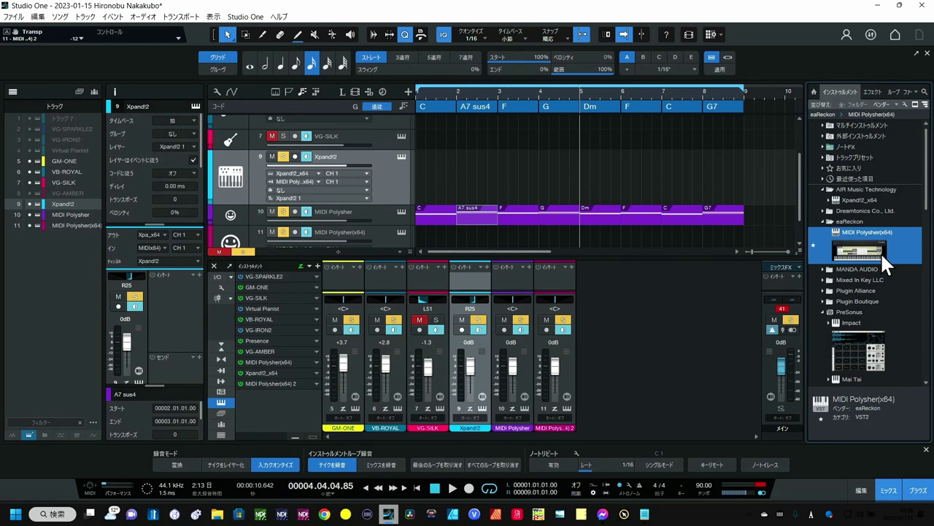
pyautogui.scroll(-1, 377, 212)
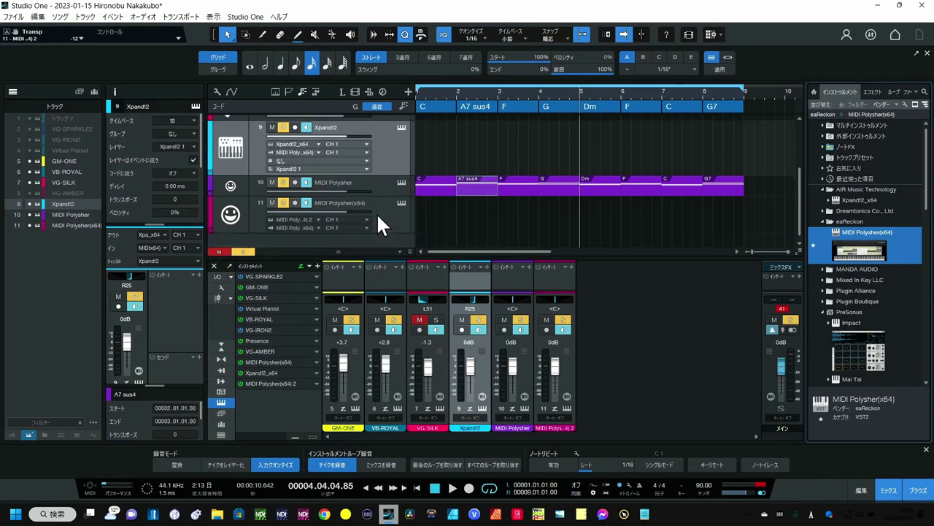
pyautogui.moveTo(848, 249); pyautogui.dragTo(389, 236)
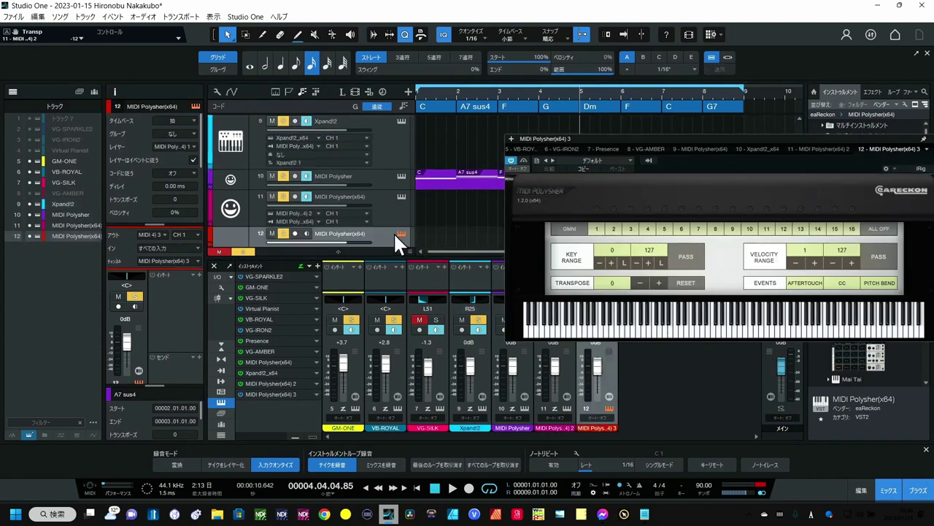
# Step: Set the MIDI input of track 12 to MIDI Polysher(x64)
pyautogui.scroll(-1, 385, 231)
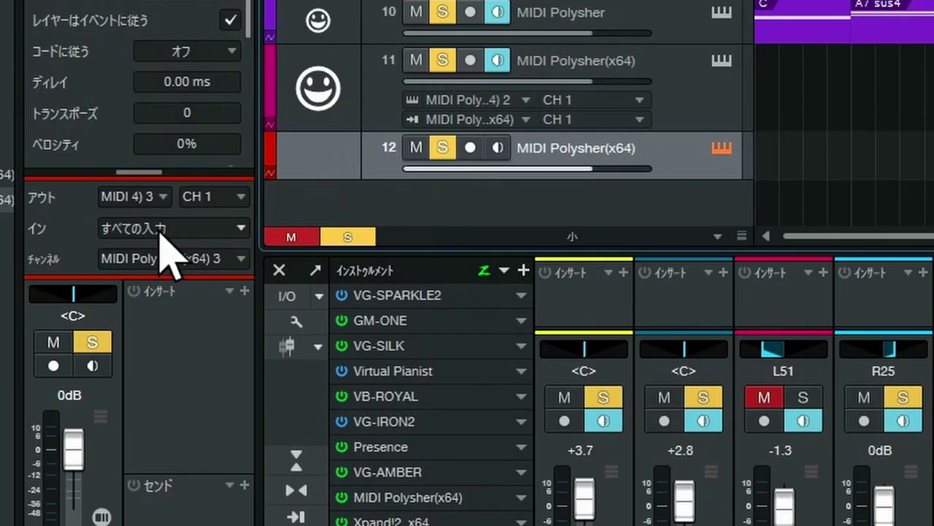
pyautogui.click(162, 248)
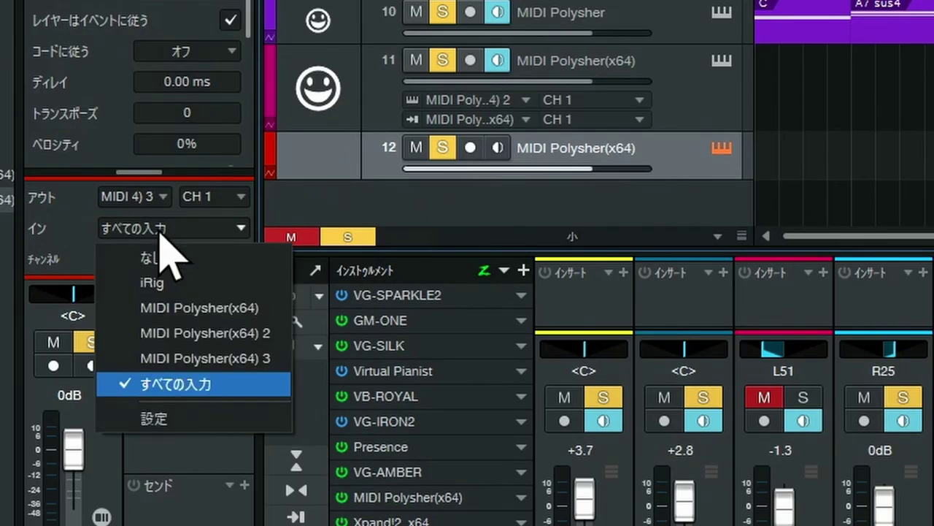
pyautogui.click(173, 308)
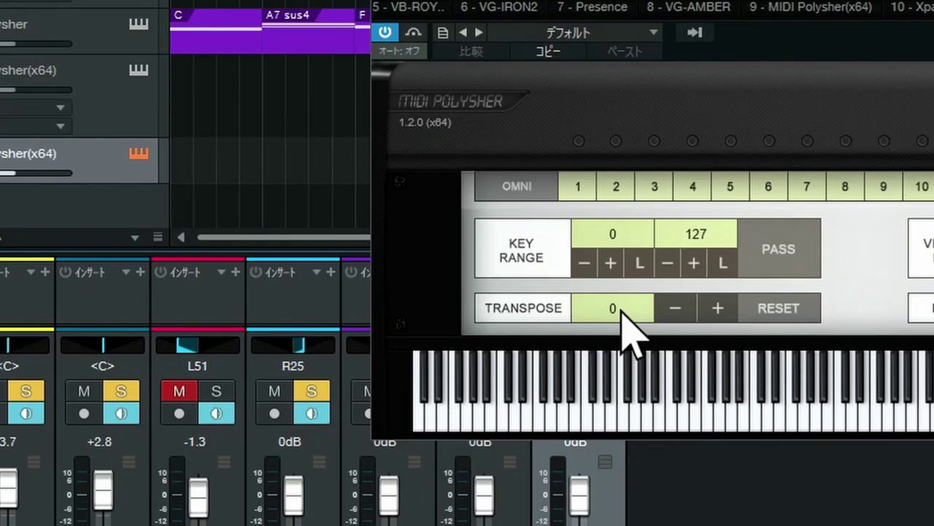
# Step: Set the transpose of the MIDI Polysher(x64) 3 instrument to -24
pyautogui.click(614, 283)
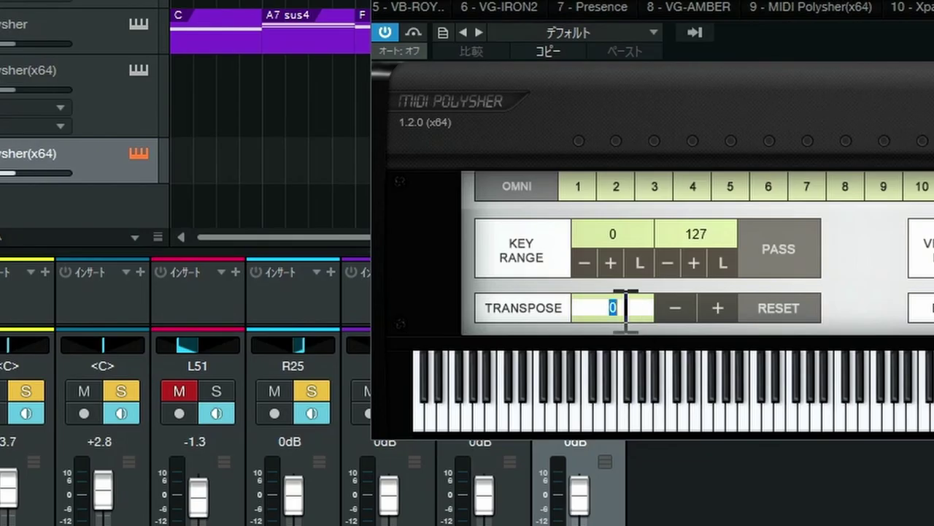
pyautogui.write('-24')
pyautogui.press('Return')
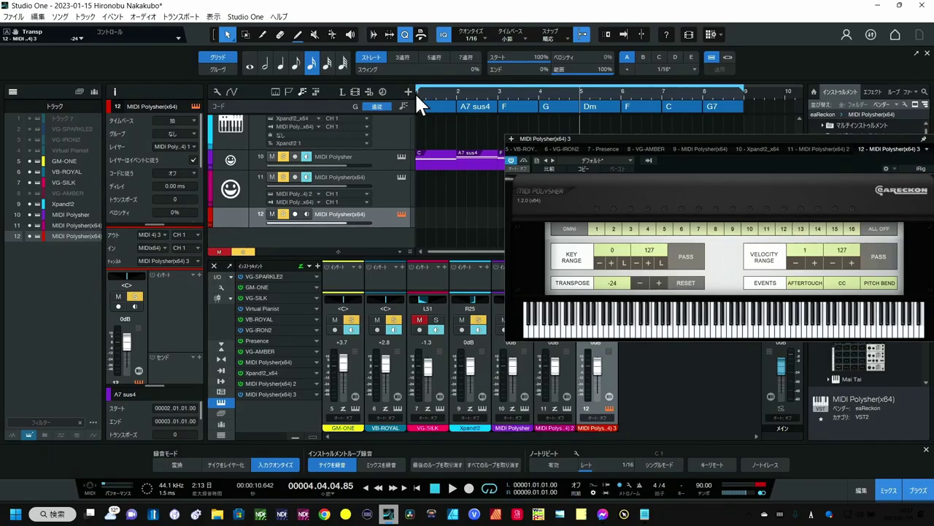
# Step: Switch the Xpand!2 track's MIDI input to MIDI Polysher(x64) 3 and play the song from the start
pyautogui.click(416, 94)
pyautogui.click(310, 127)
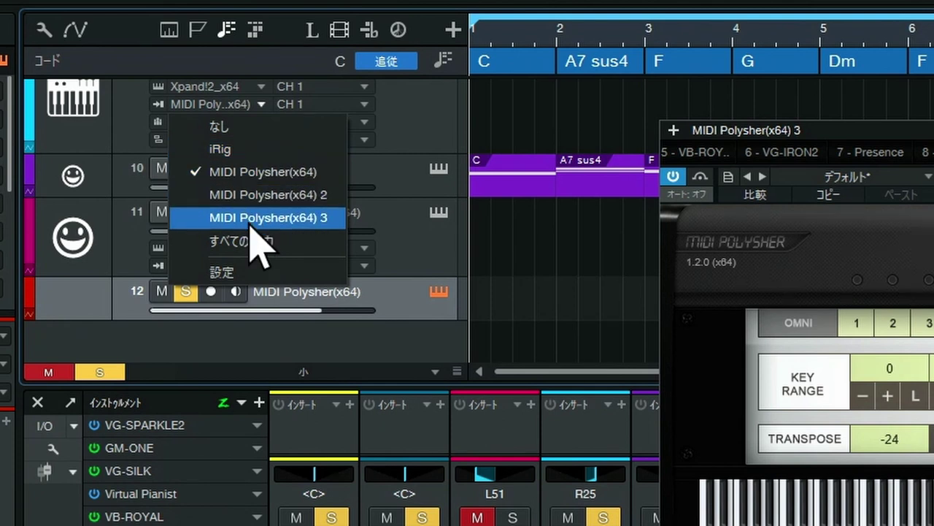
pyautogui.click(260, 218)
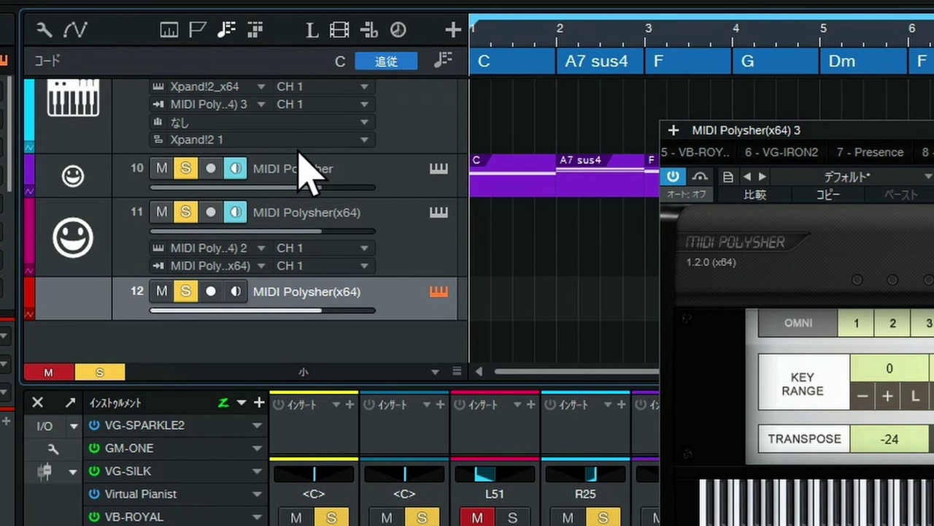
pyautogui.press('space')
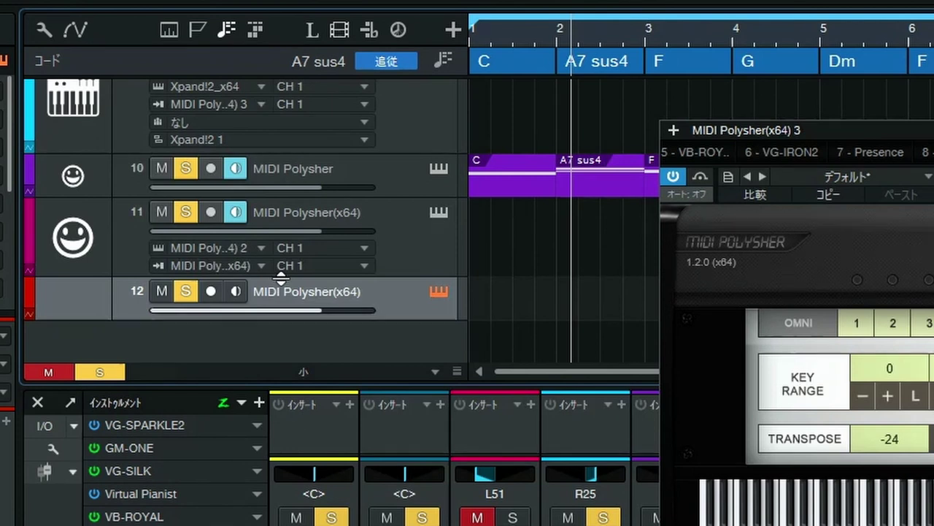
# Step: Turn on monitoring for the MIDI Polysher(x64) track 12 and play the song from the start
pyautogui.click(236, 292)
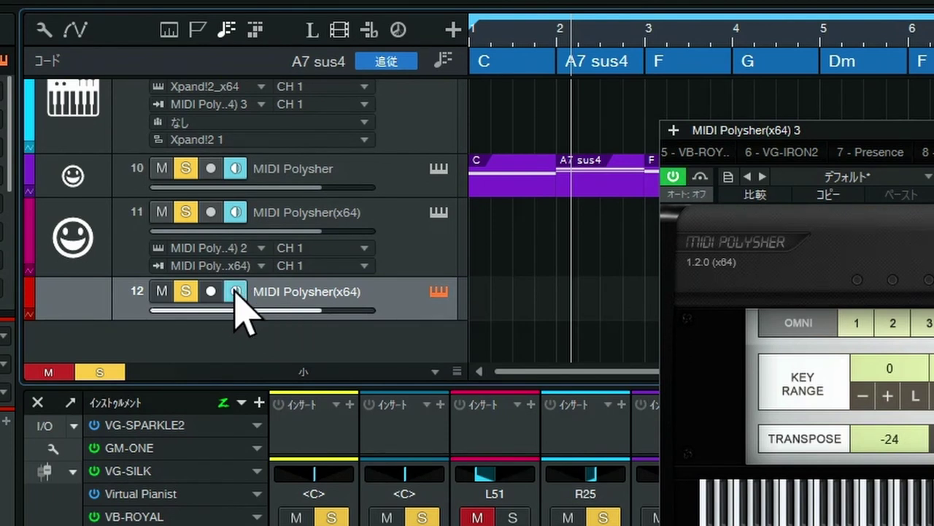
pyautogui.click(473, 51)
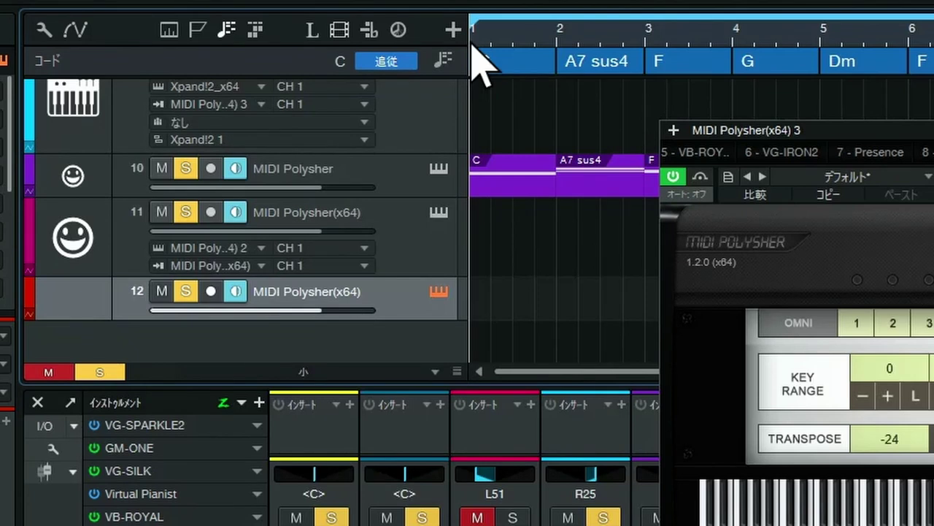
pyautogui.press('space')
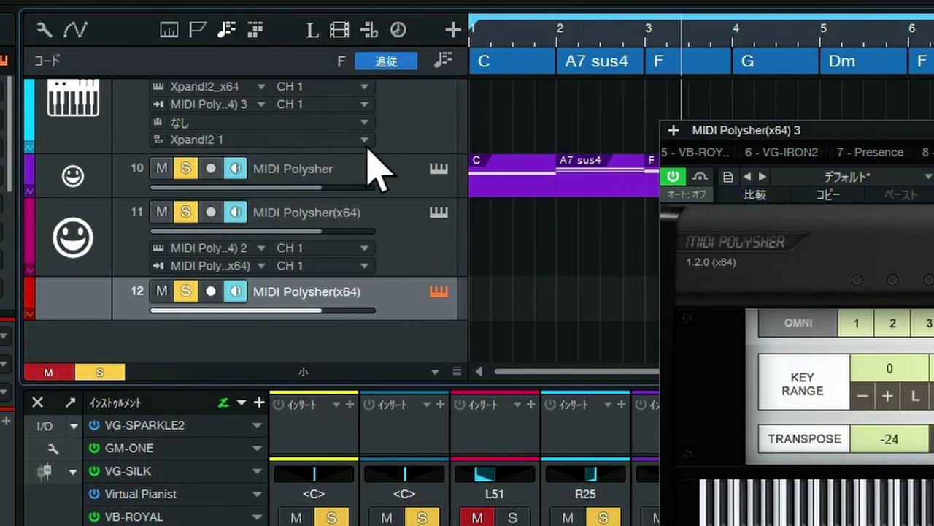
# Step: Compare the Xpand!2 track's MIDI input on MIDI Polysher(x64) 2 and MIDI Polysher(x64) during playback, then return it to MIDI Polysher(x64) 3
pyautogui.click(248, 108)
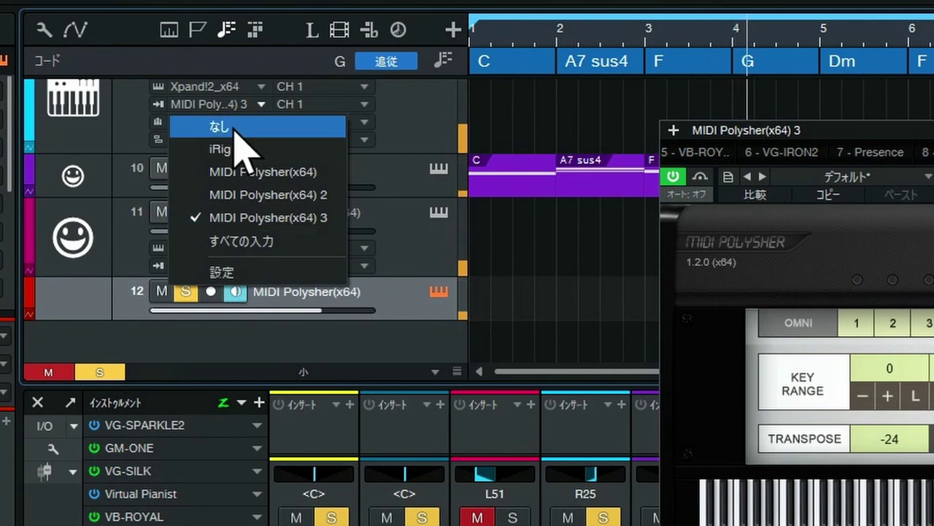
pyautogui.click(232, 195)
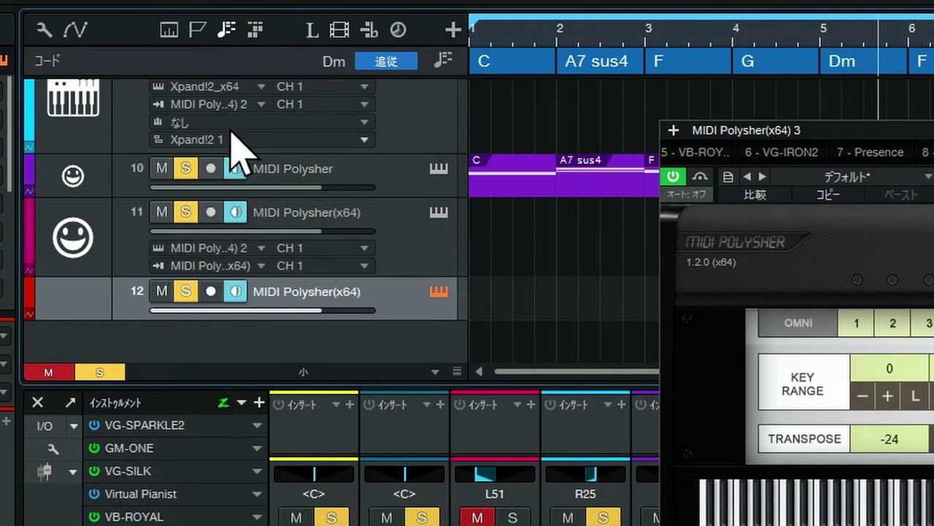
pyautogui.click(261, 104)
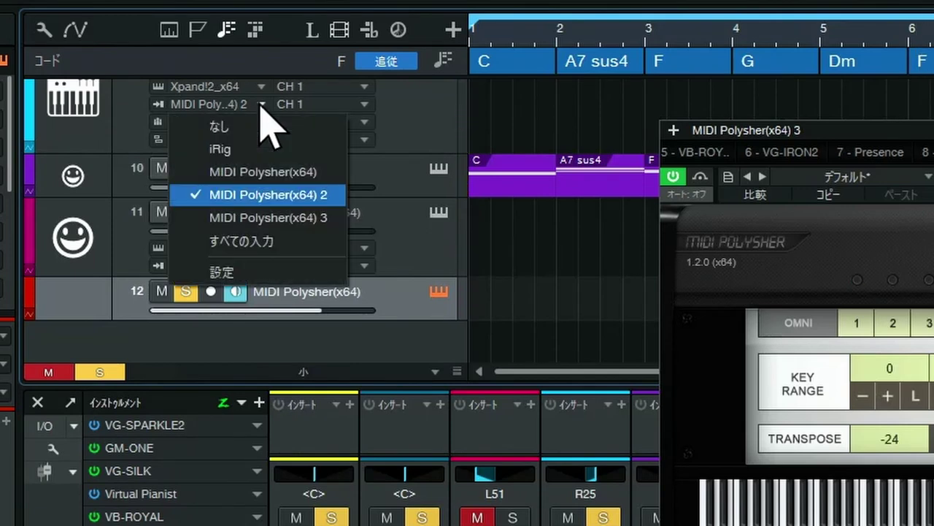
pyautogui.click(255, 178)
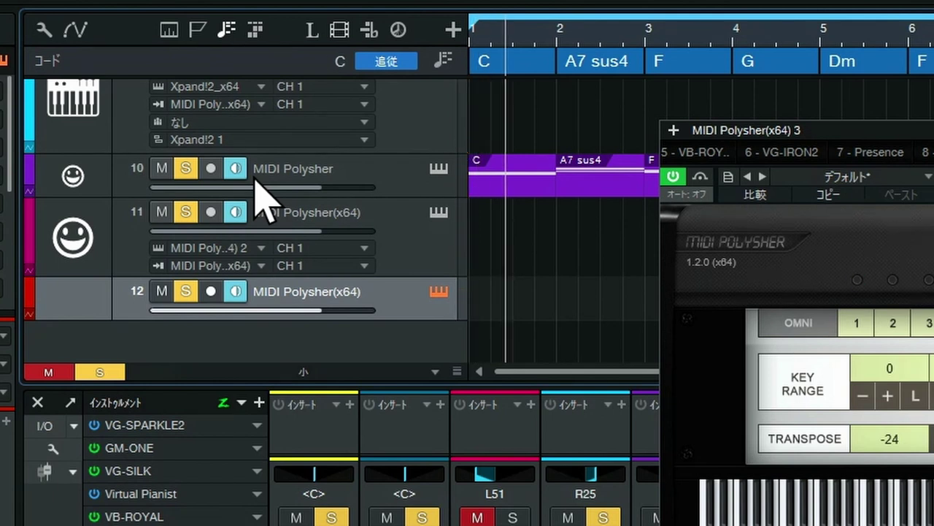
pyautogui.click(263, 105)
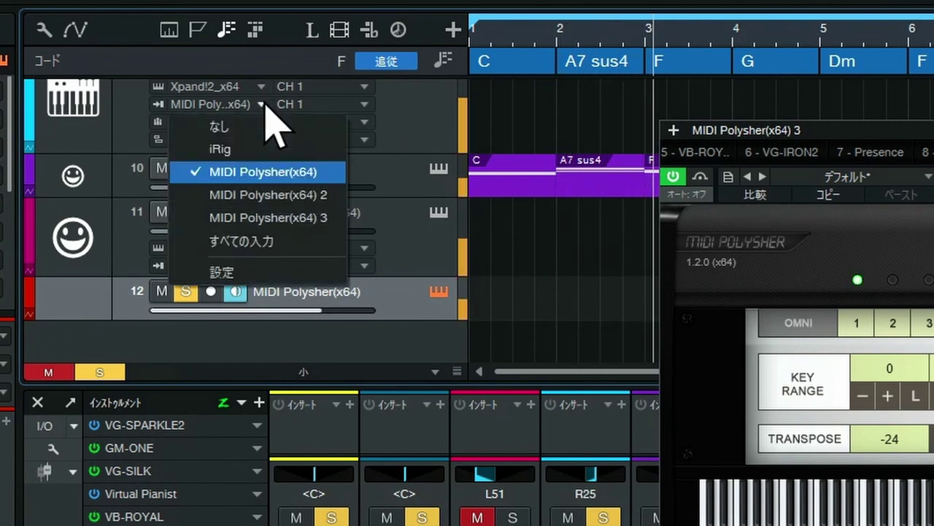
pyautogui.click(247, 218)
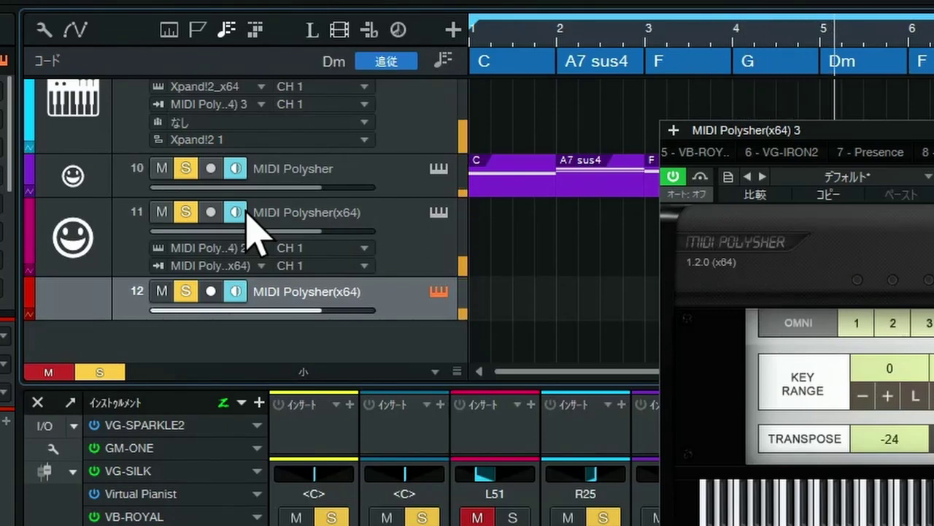
# Step: Close the MIDI Polysher(x64) 3 window and open the chord events of track 10 in the note editor
pyautogui.moveTo(848, 143); pyautogui.dragTo(800, 173)
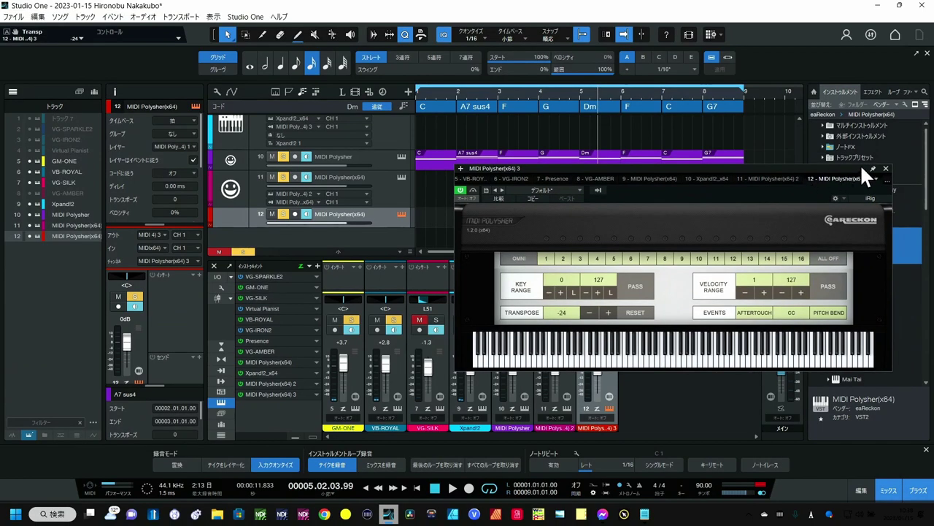
pyautogui.click(885, 168)
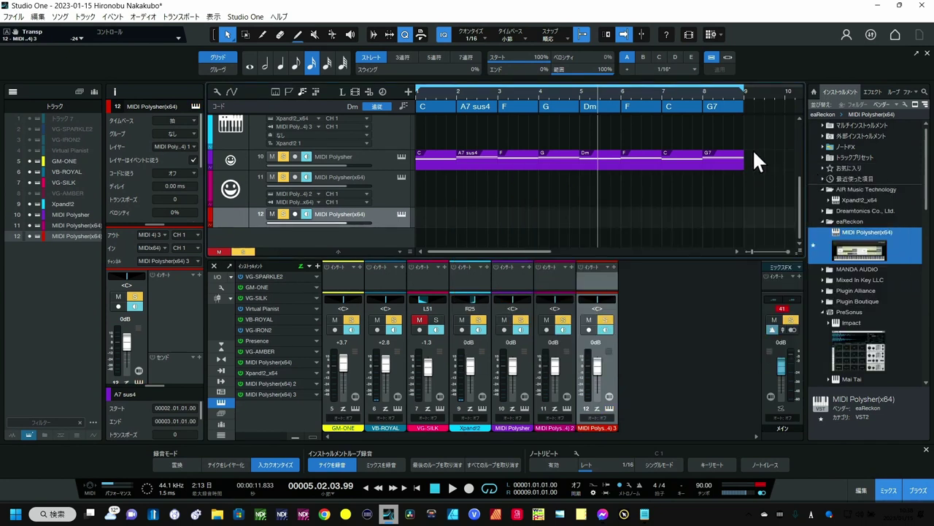
pyautogui.moveTo(755, 153); pyautogui.dragTo(418, 161)
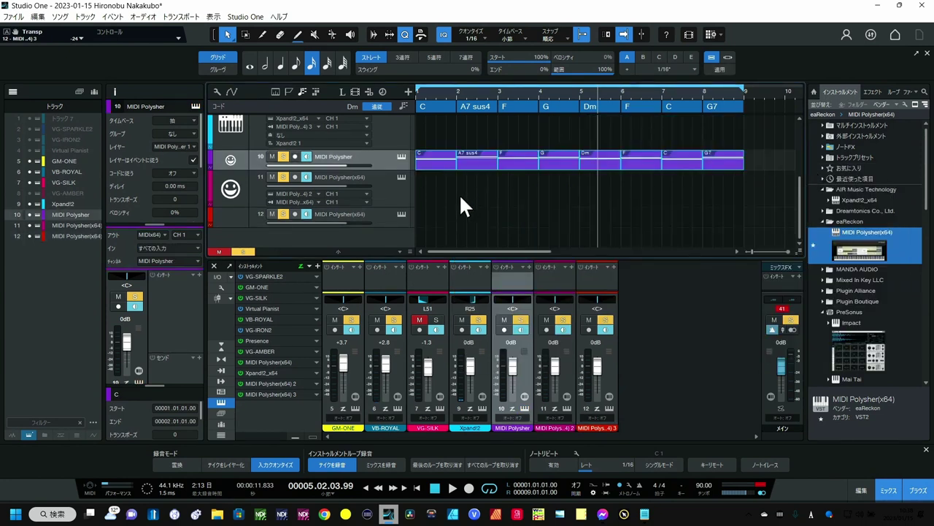
pyautogui.doubleClick(440, 167)
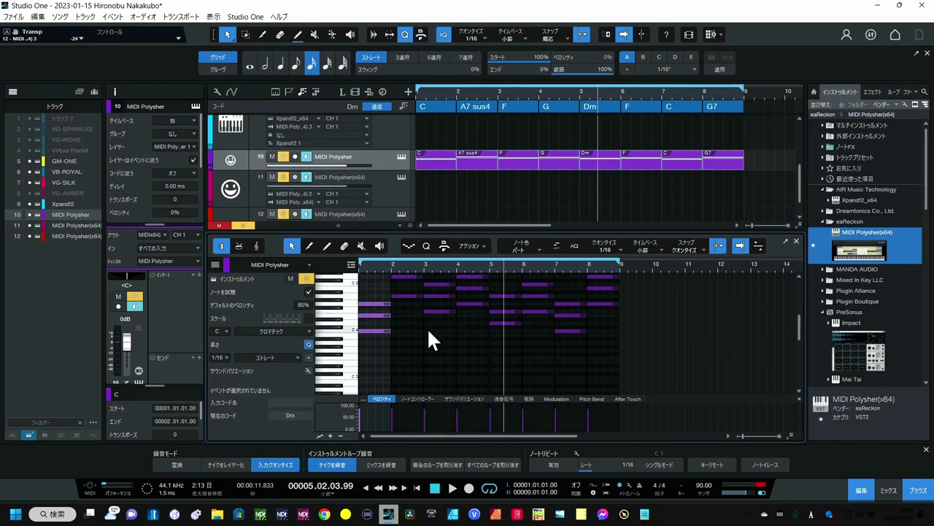
pyautogui.scroll(3, 427, 327)
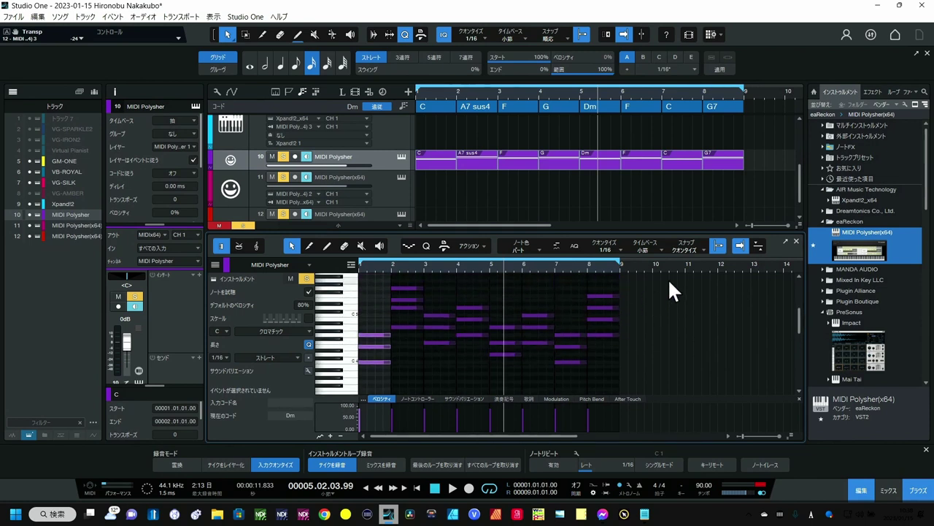
# Step: Shift all chord notes of track 10 up one octave and back down again
pyautogui.moveTo(669, 278); pyautogui.dragTo(358, 384)
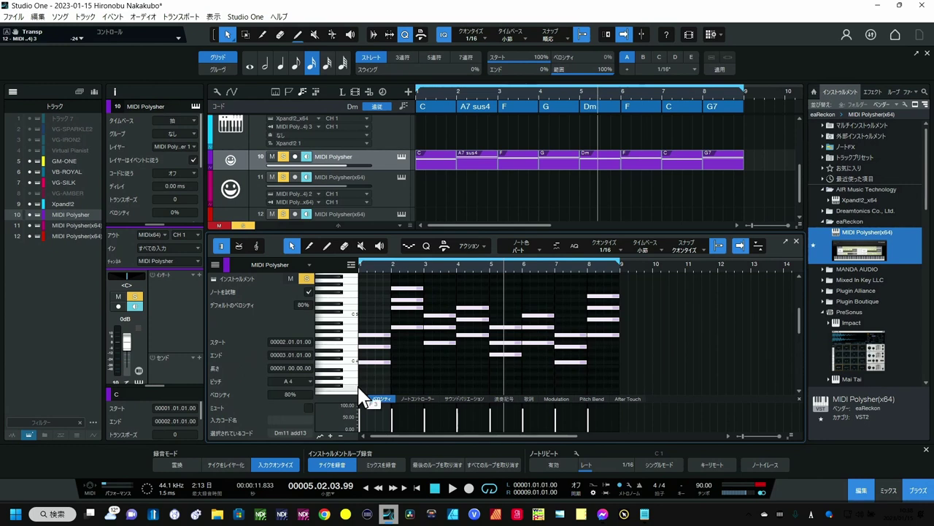
pyautogui.hotkey('shift', 'Up')
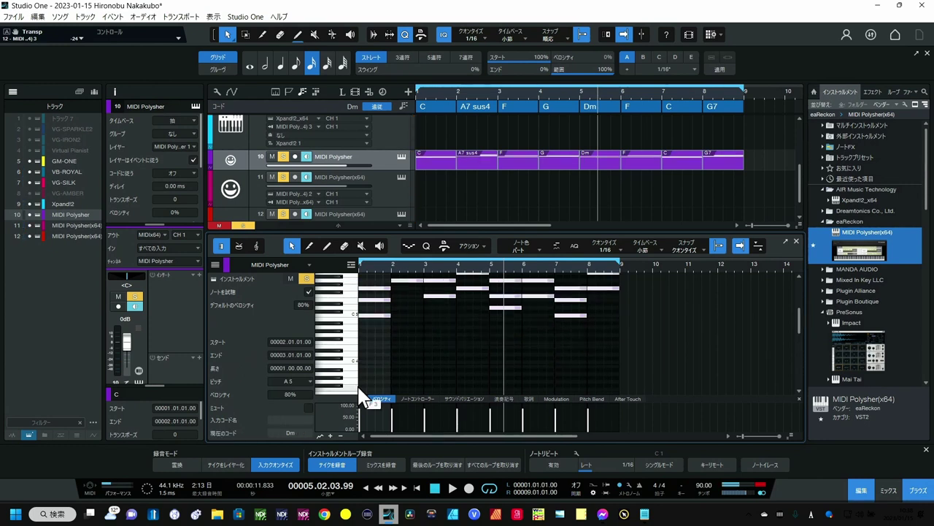
pyautogui.hotkey('shift', 'Down')
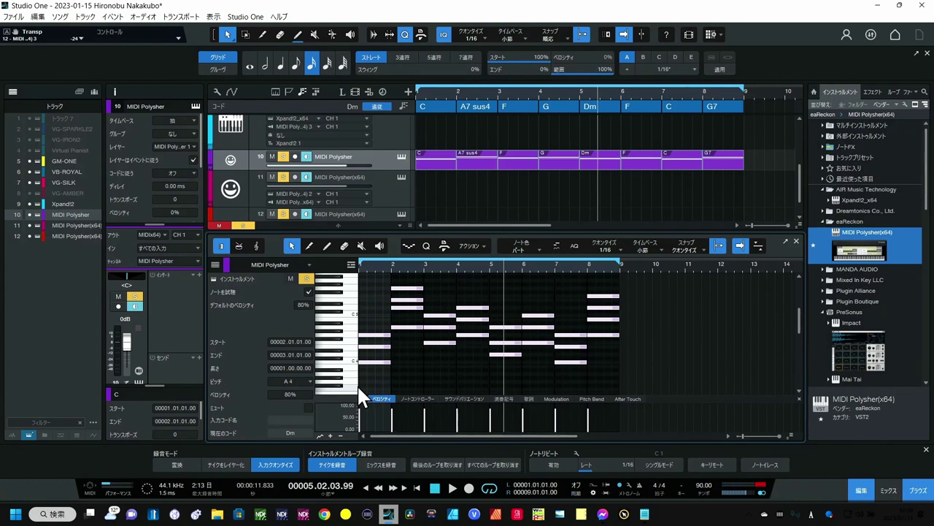
# Step: Review MIDI Polysher tracks 10 to 12 and the MIDI input choices of the Xpand!2 track
pyautogui.click(384, 182)
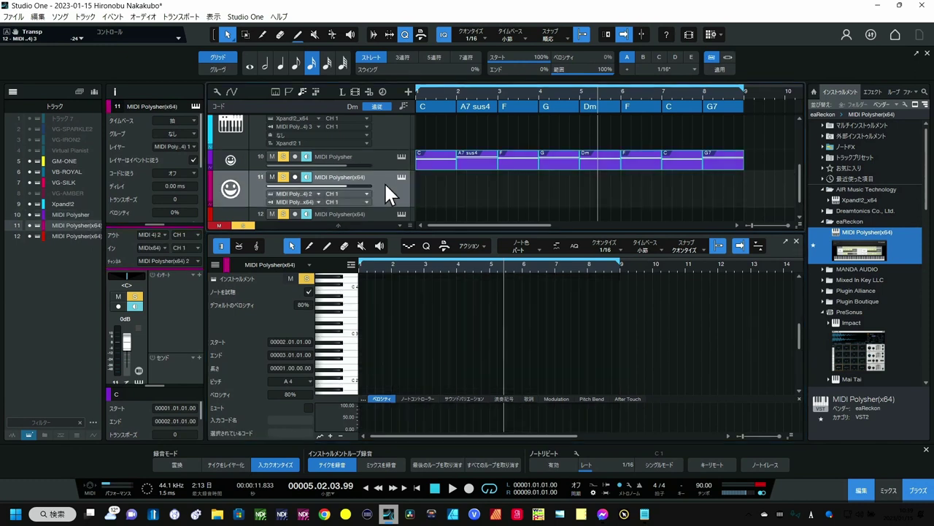
pyautogui.click(380, 162)
pyautogui.click(378, 191)
pyautogui.scroll(-1, 378, 193)
pyautogui.click(379, 203)
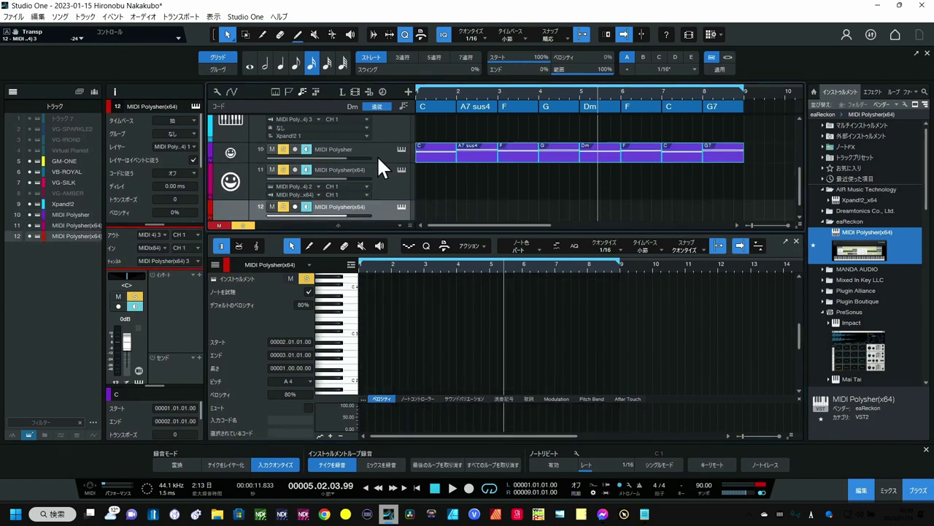
pyautogui.click(377, 152)
pyautogui.click(377, 174)
pyautogui.scroll(3, 376, 174)
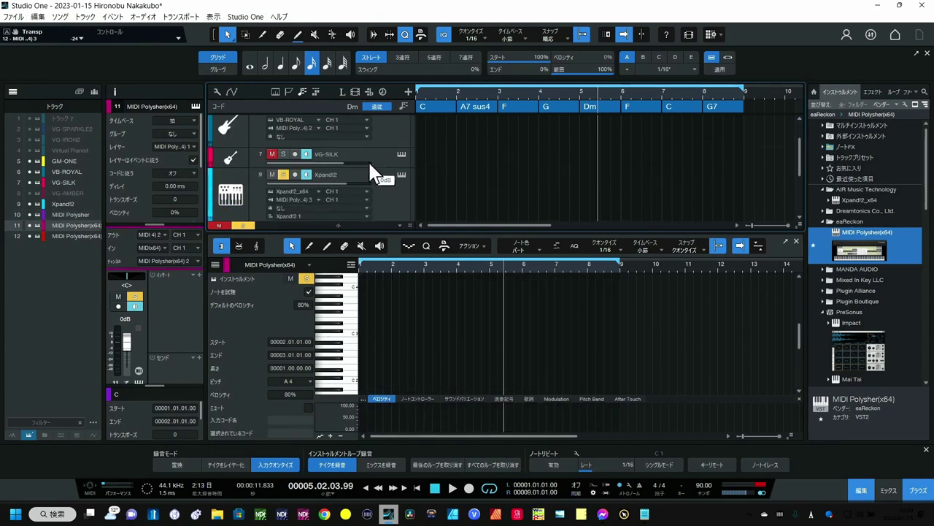
pyautogui.scroll(-3, 370, 163)
pyautogui.click(370, 165)
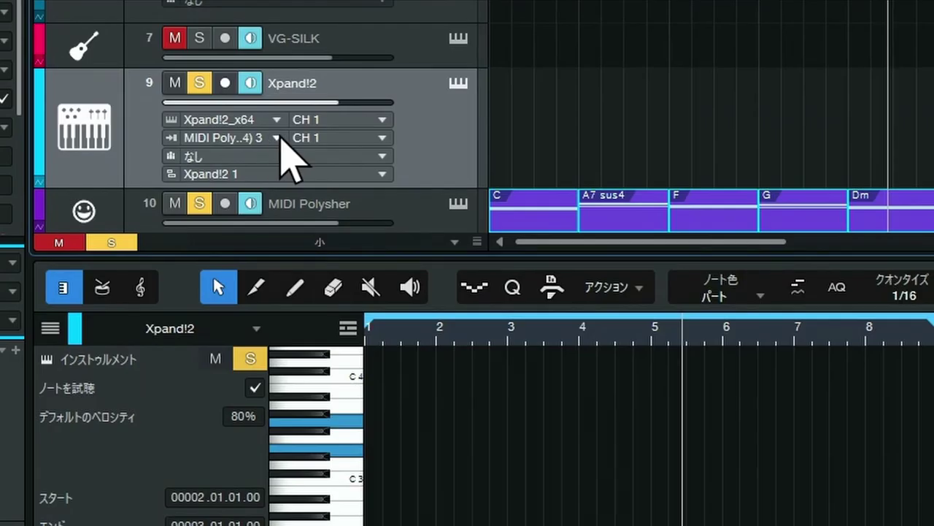
pyautogui.click(277, 138)
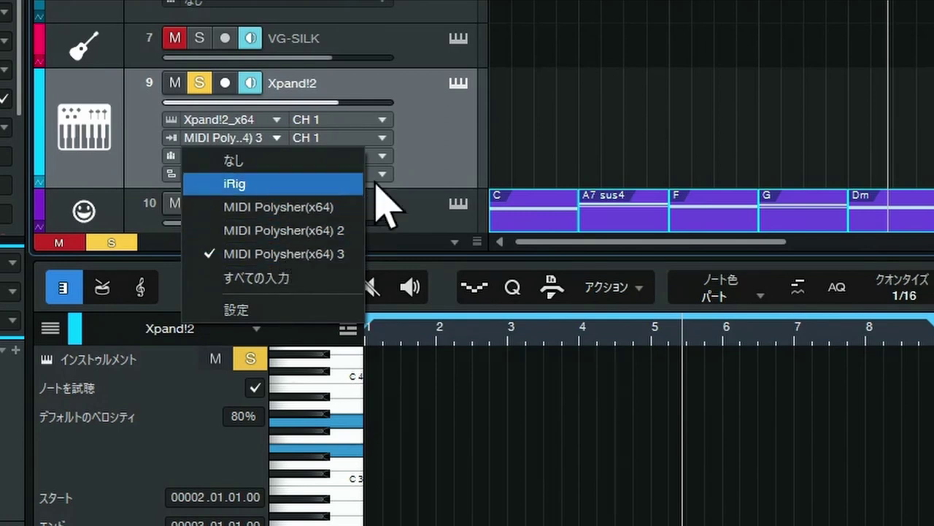
pyautogui.click(428, 165)
# Step: Select the VB-ROYAL track and show its instrument window
pyautogui.scroll(2, 428, 163)
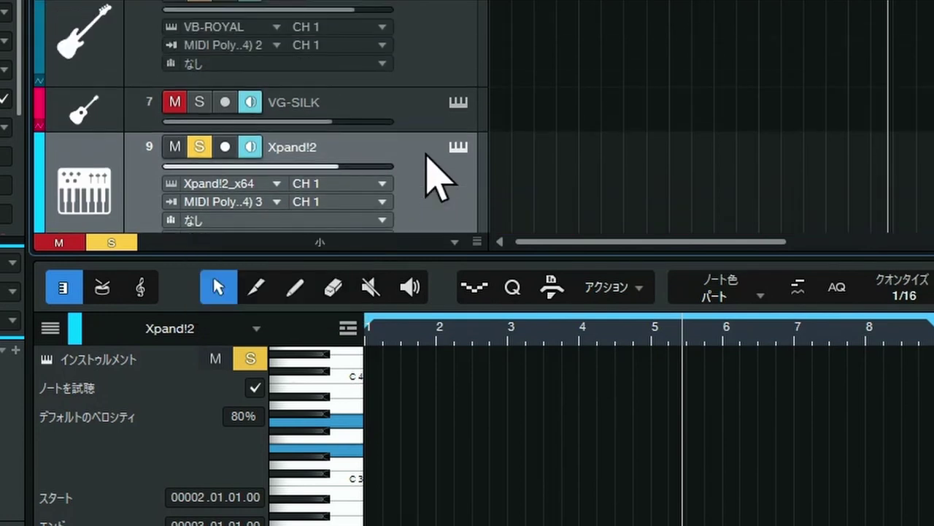
pyautogui.scroll(2, 428, 165)
pyautogui.click(449, 112)
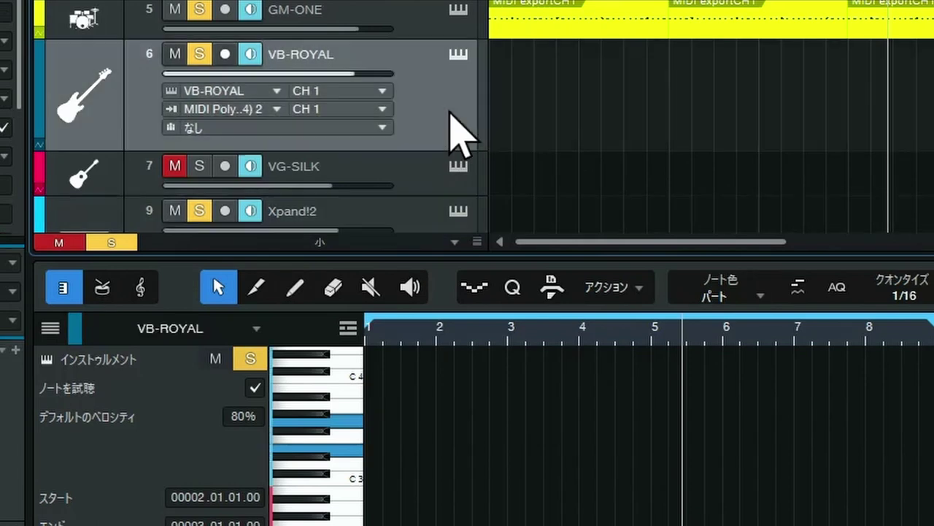
pyautogui.click(458, 55)
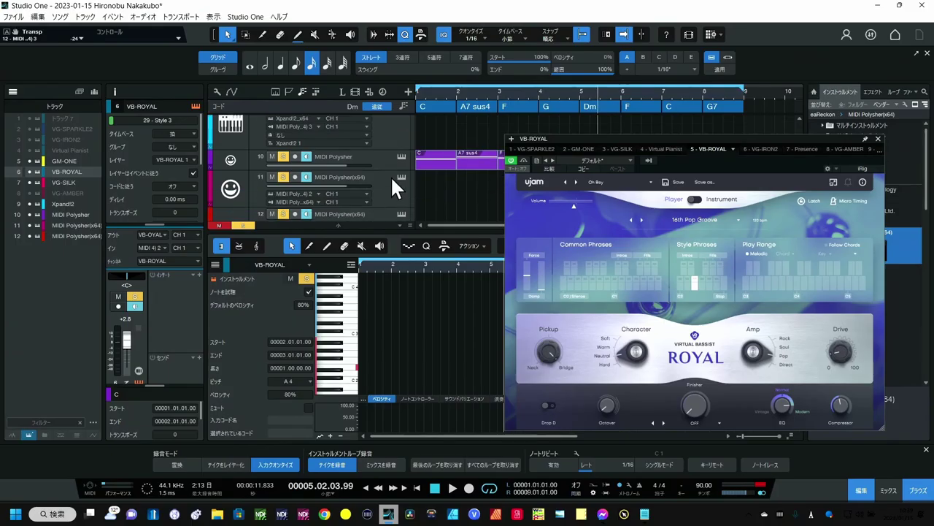
# Step: Select MIDI Polysher tracks 10 to 12 together and give track 12 the smiley icon from the その他 category
pyautogui.scroll(-1, 392, 182)
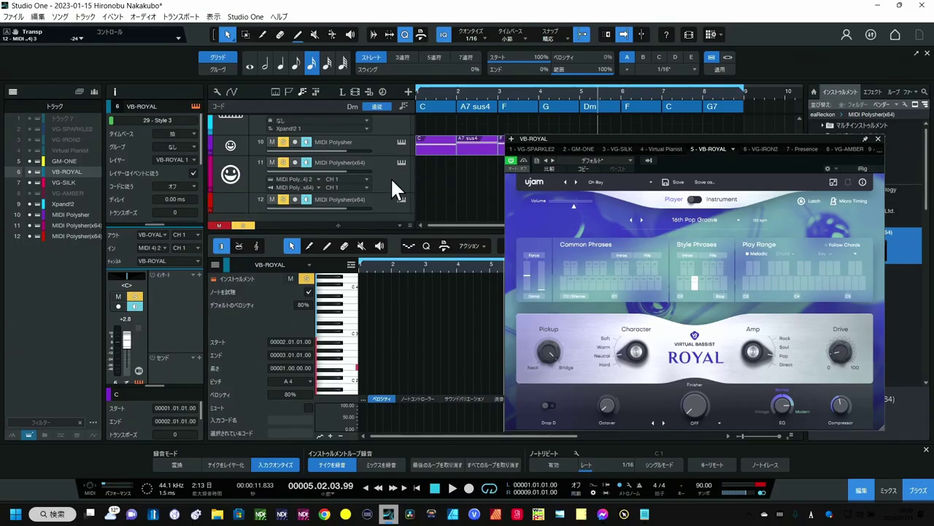
pyautogui.click(383, 142)
pyautogui.click(386, 201)
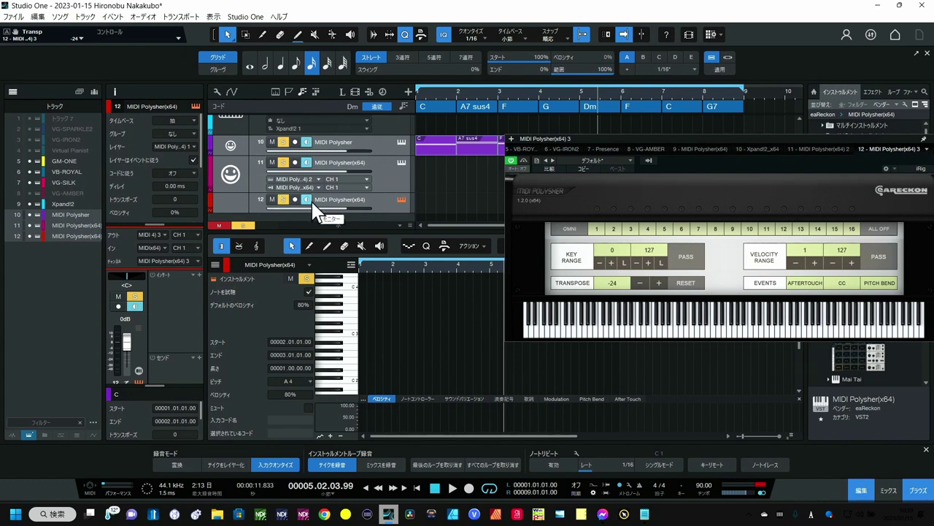
pyautogui.click(239, 204)
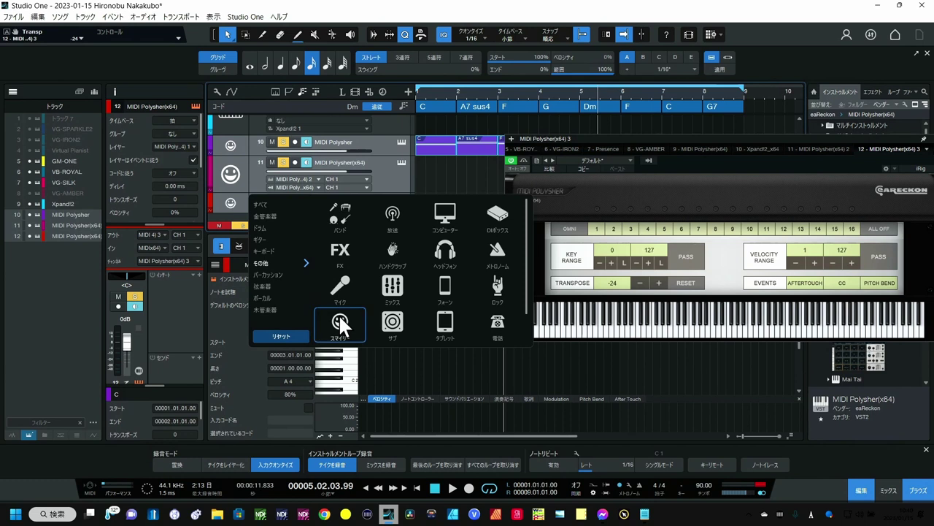
pyautogui.click(393, 183)
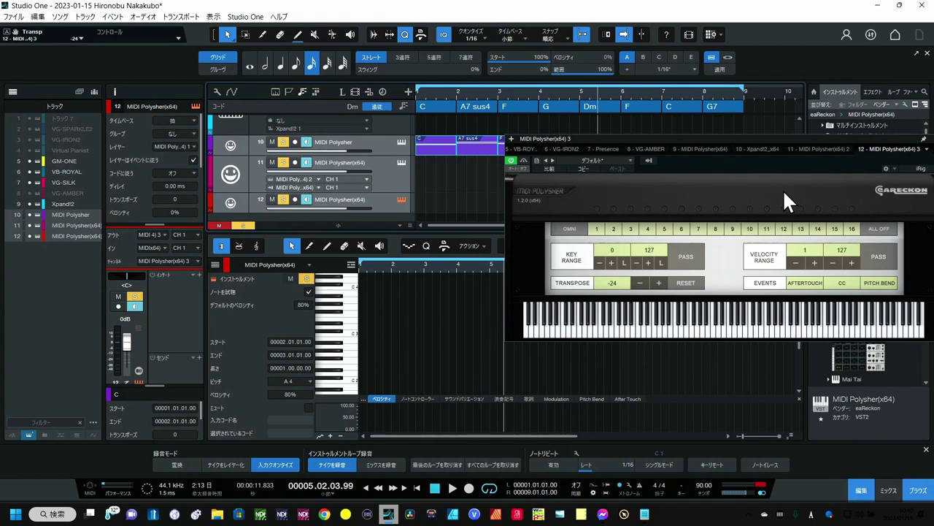
# Step: Close the MIDI Polysher(x64) 3 window and keep MIDI Polysher(x64) 3 as the Xpand!2 track's MIDI input
pyautogui.moveTo(706, 138); pyautogui.dragTo(660, 138)
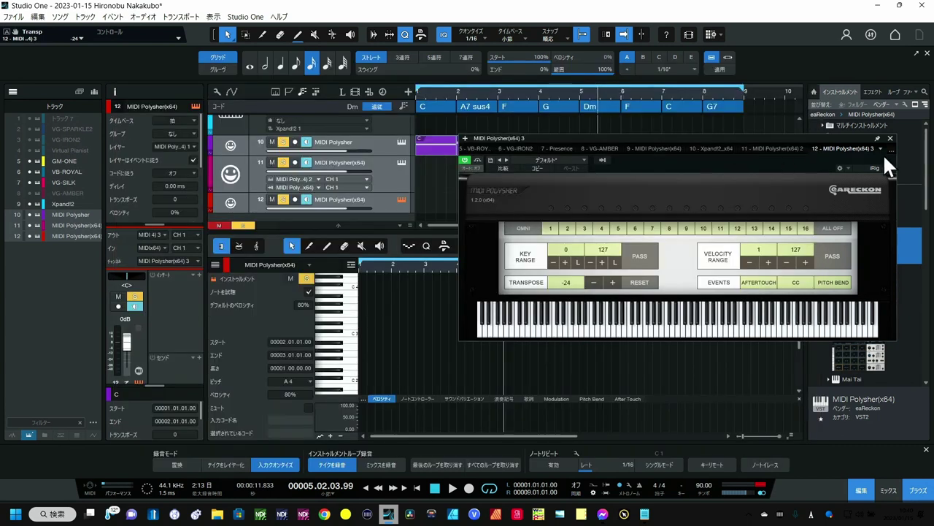
pyautogui.click(883, 153)
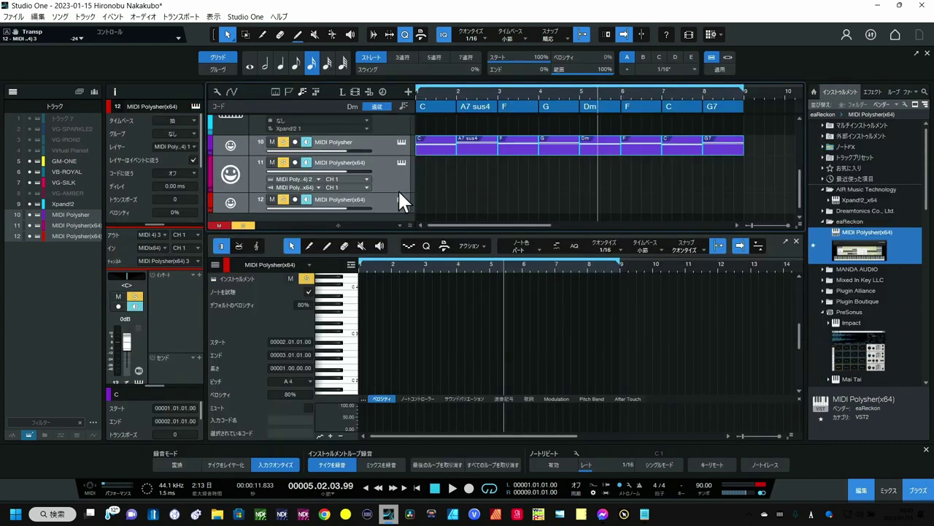
pyautogui.scroll(2, 396, 187)
pyautogui.click(296, 170)
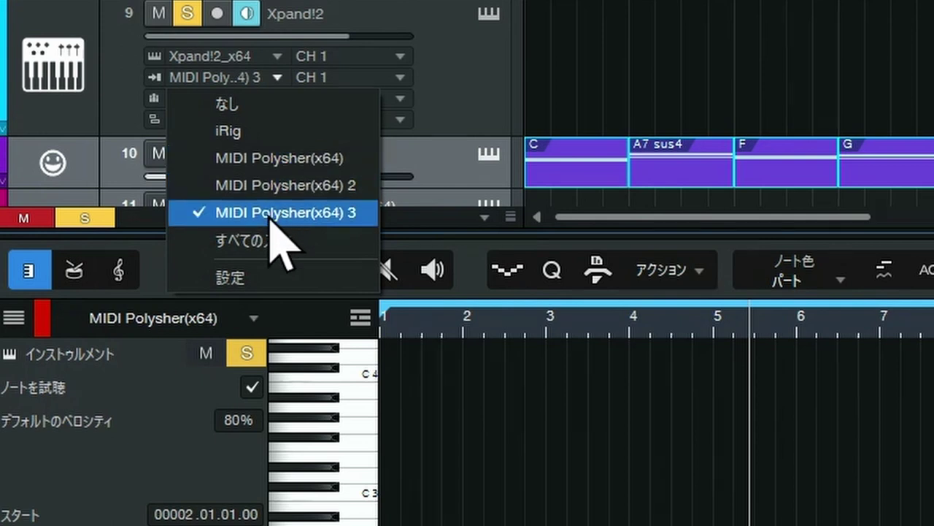
pyautogui.click(288, 213)
# Step: Check the MIDI Polysher tracks down to track 12 and bring up the mixer console with its instrument list
pyautogui.scroll(-2, 468, 98)
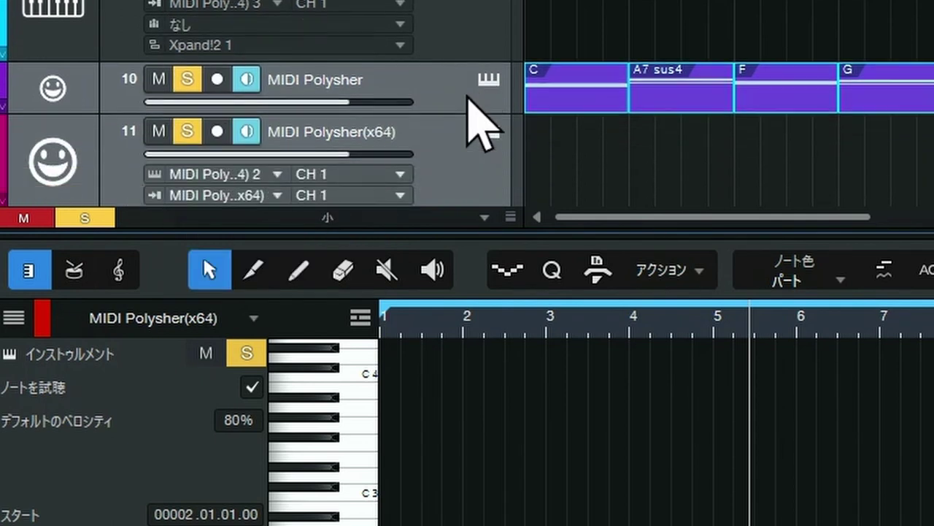
pyautogui.scroll(-2, 248, 77)
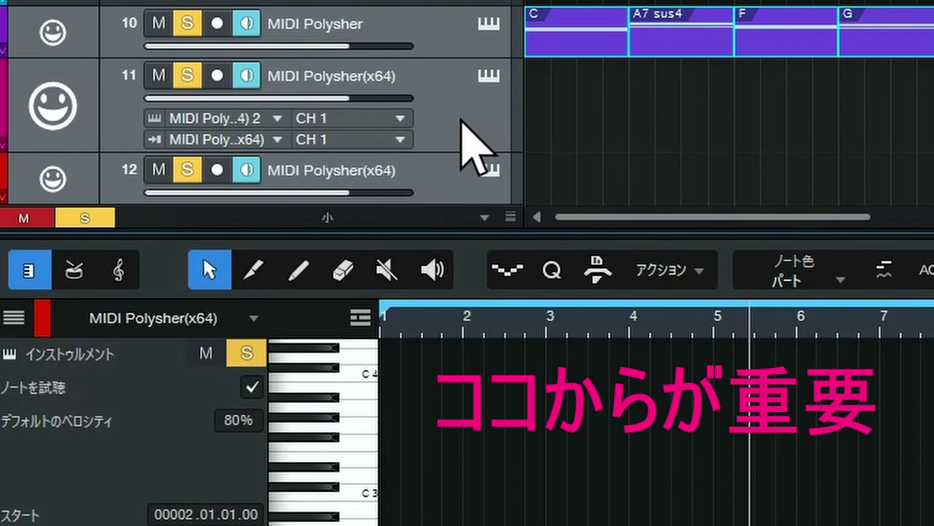
pyautogui.press('F3')
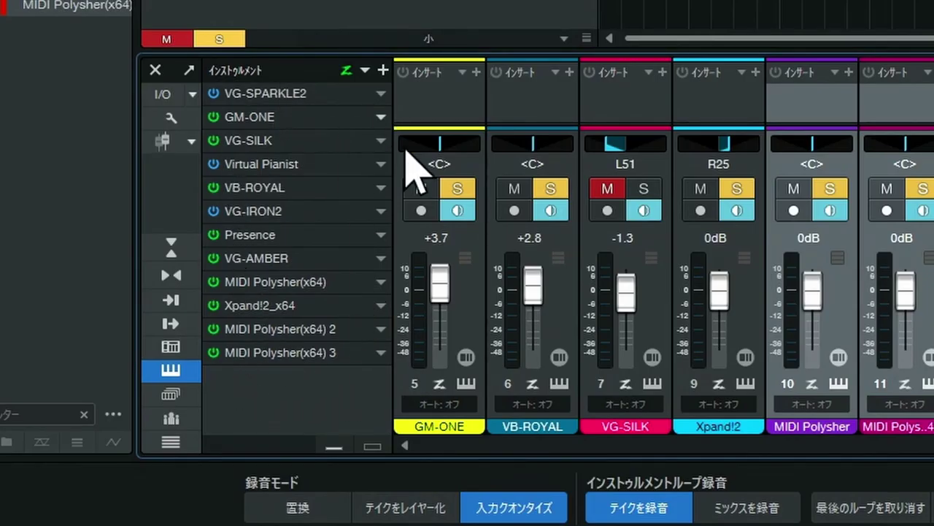
pyautogui.click(177, 368)
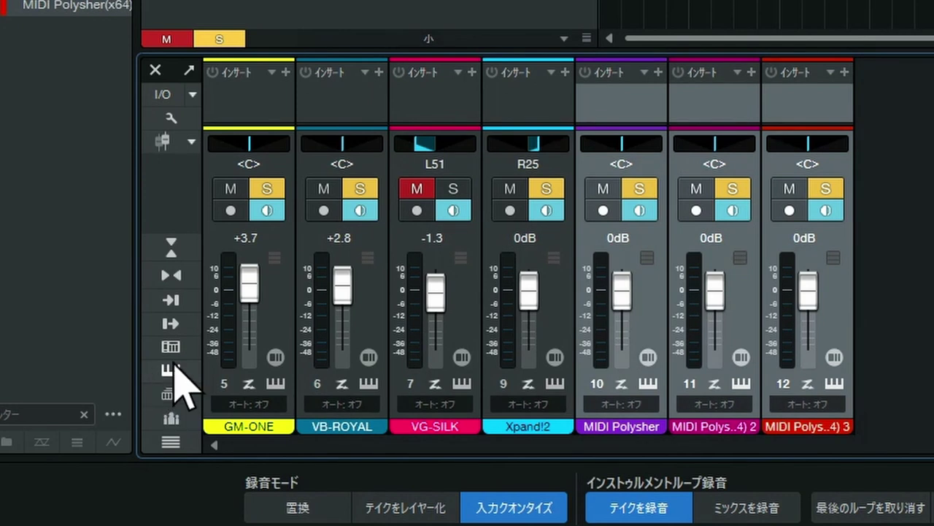
pyautogui.click(175, 373)
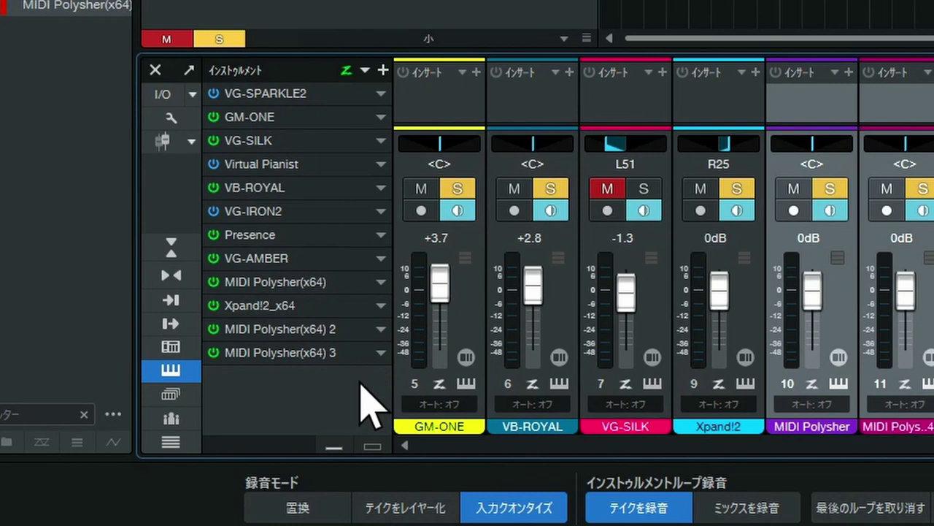
pyautogui.click(337, 281)
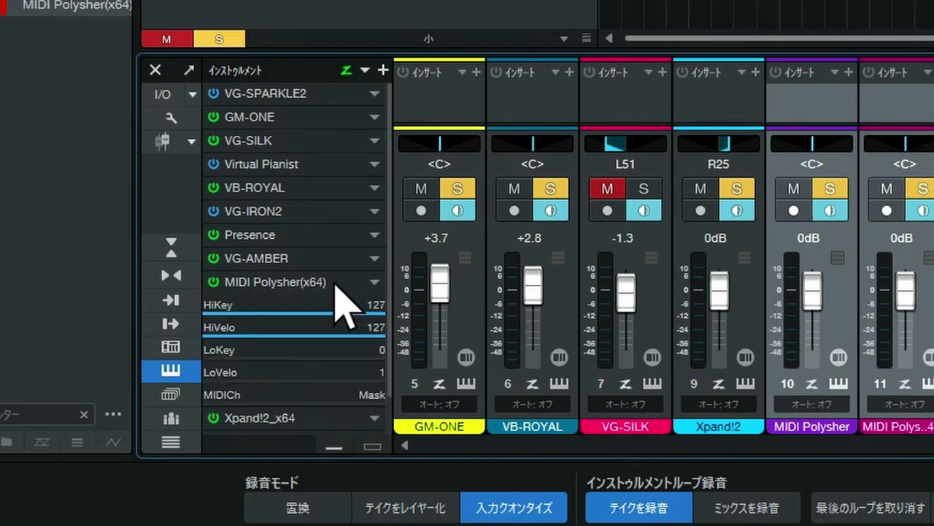
pyautogui.click(335, 283)
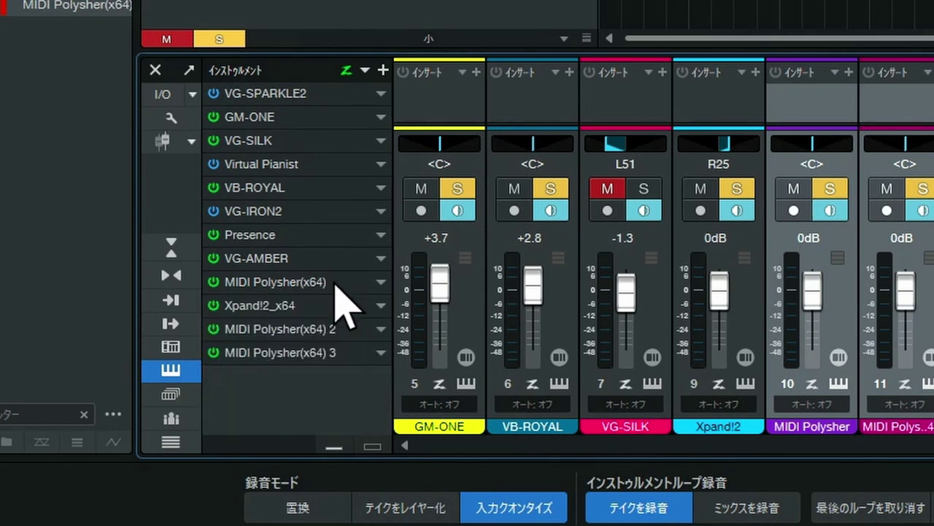
# Step: Rename the MIDI Polysher(x64) instrument in the console's instrument list as MIDI P_BC
pyautogui.click(381, 283)
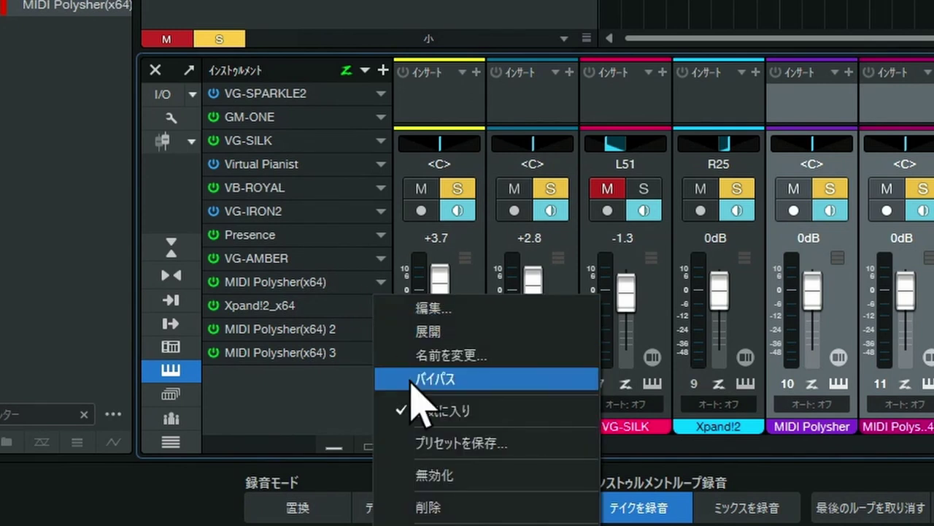
pyautogui.click(431, 356)
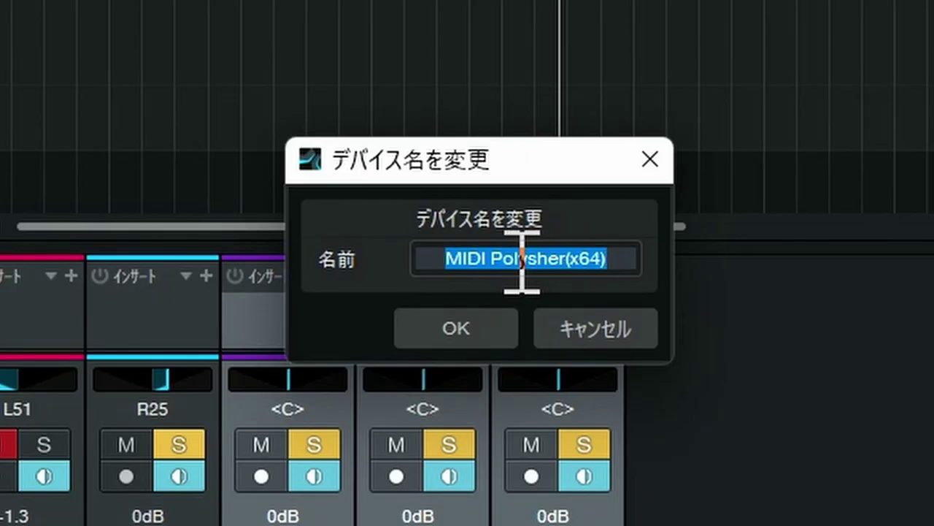
pyautogui.click(485, 261)
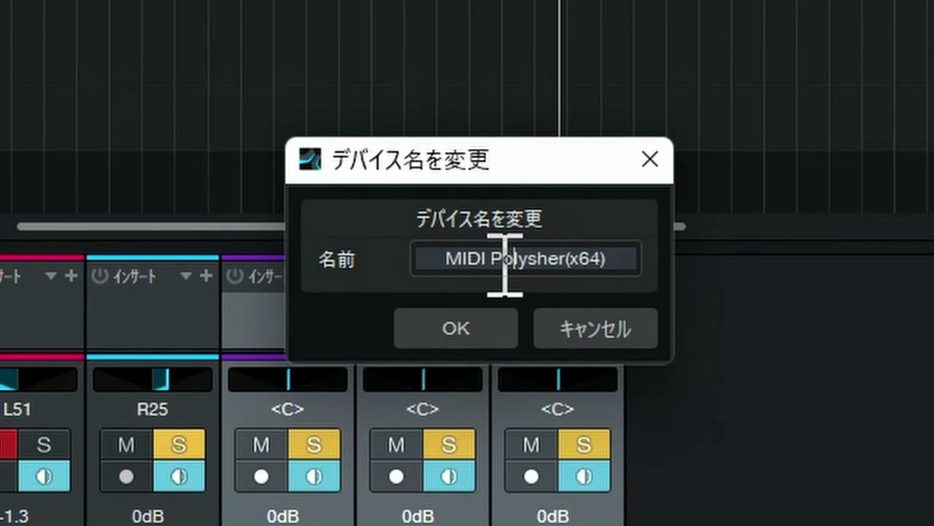
pyautogui.moveTo(504, 261); pyautogui.dragTo(670, 265)
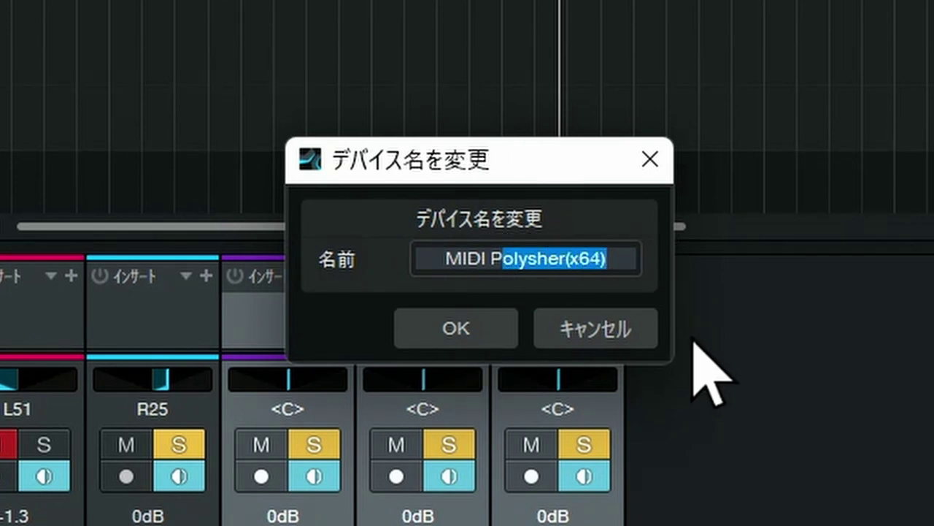
pyautogui.press('BackSpace')
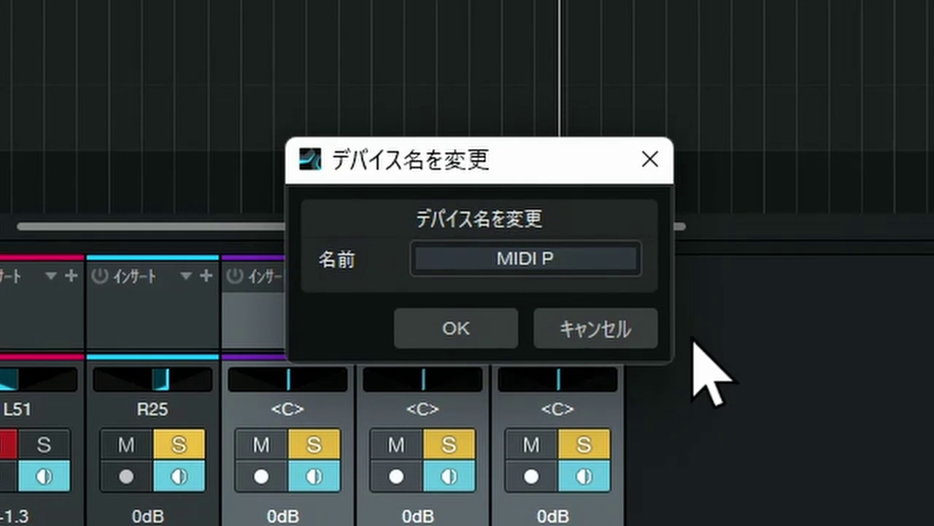
pyautogui.write('B')
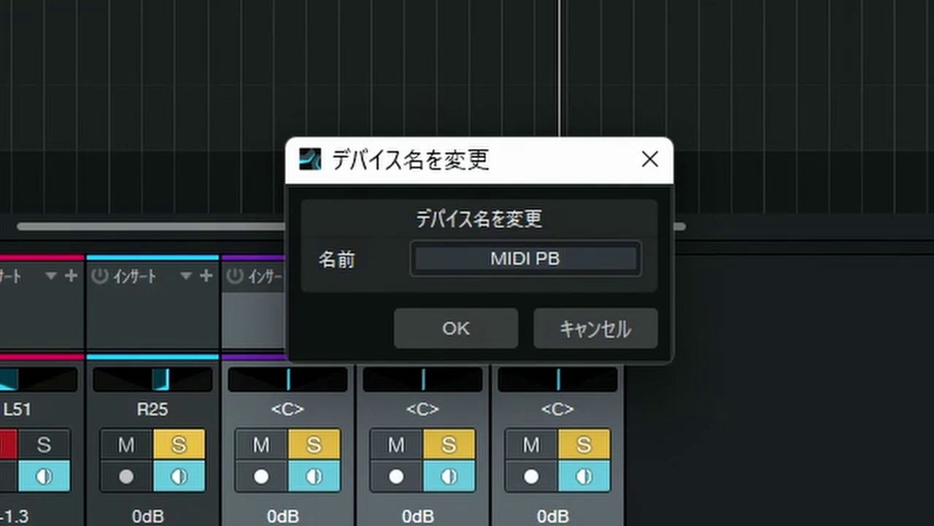
pyautogui.write('C')
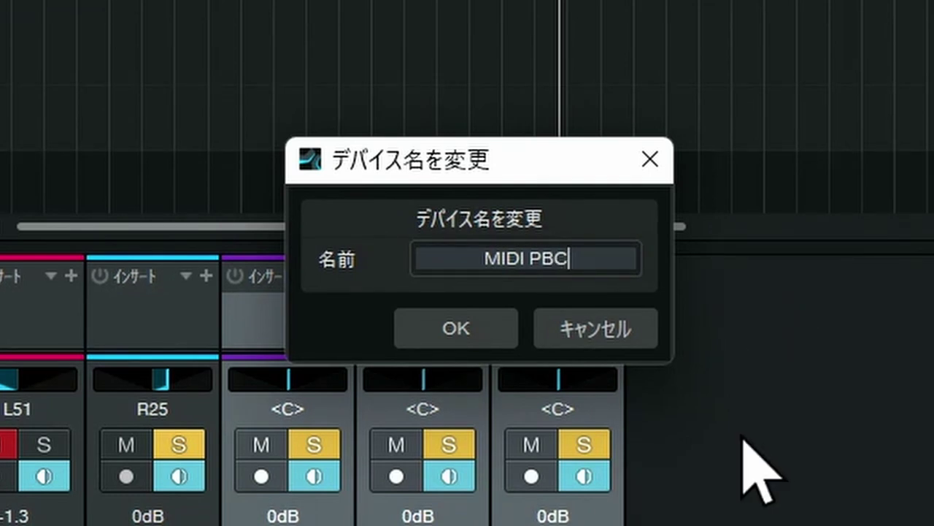
pyautogui.press('BackSpace')
pyautogui.press('BackSpace')
pyautogui.write('_BC')
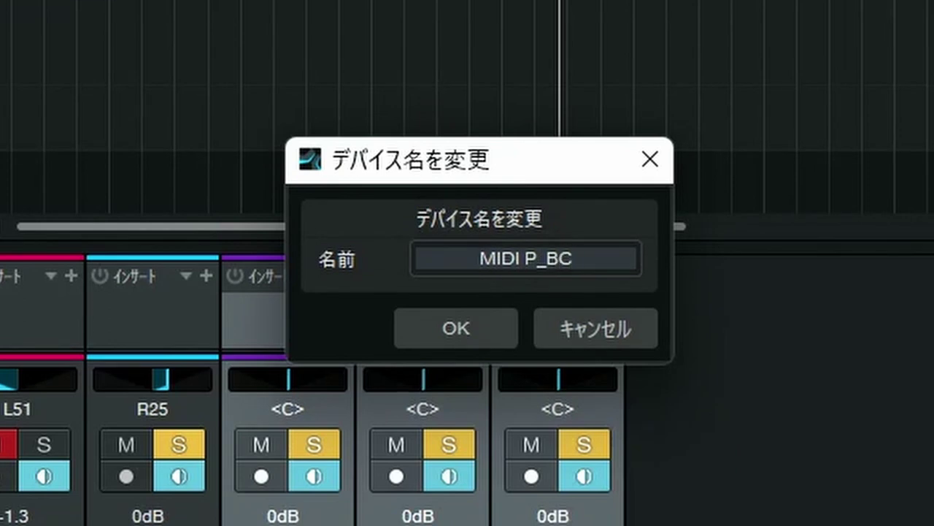
pyautogui.click(458, 317)
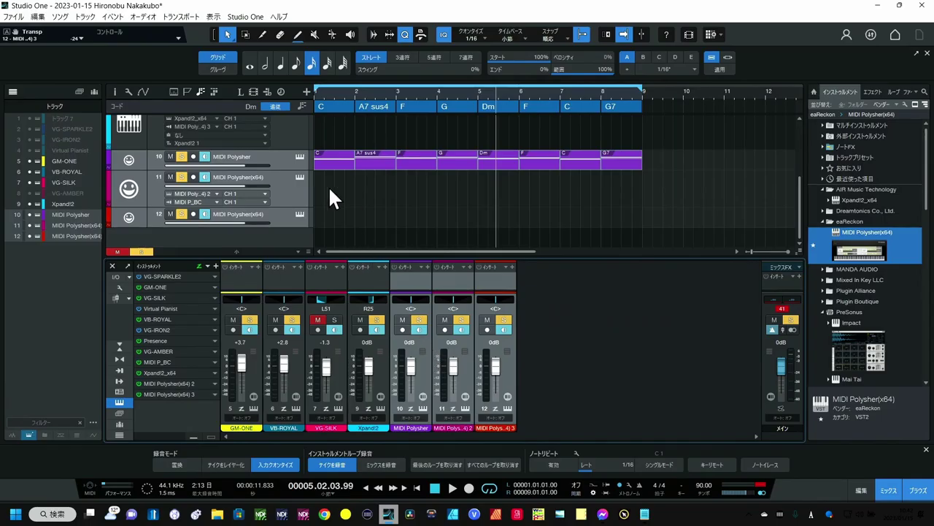
# Step: Show track 11's MIDI Polysher window and rename the MIDI Polysher(x64) 2 instrument as MIDI -12
pyautogui.click(299, 175)
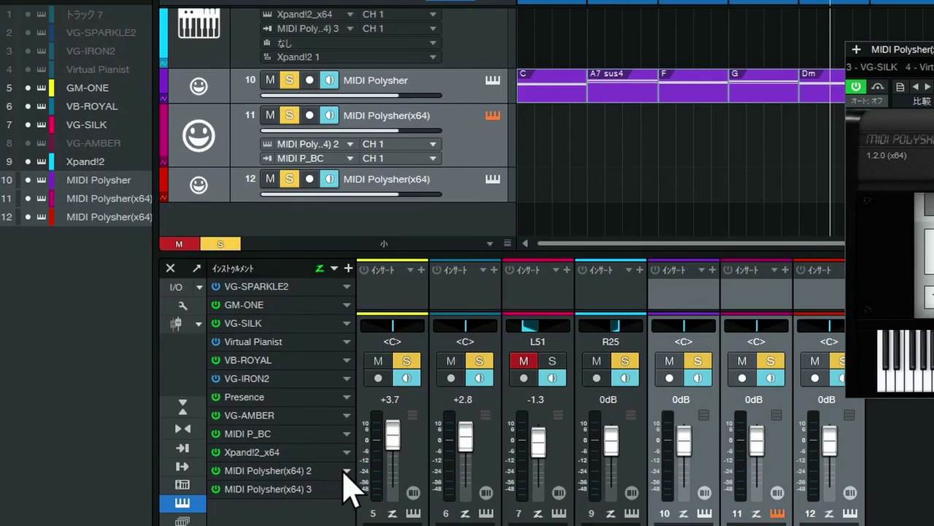
pyautogui.rightClick(343, 479)
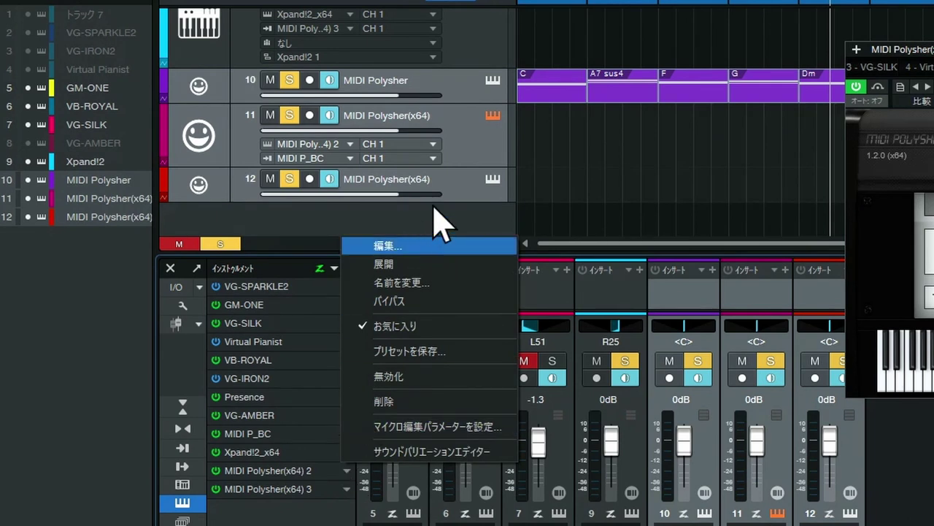
pyautogui.click(425, 283)
pyautogui.moveTo(789, 261); pyautogui.dragTo(909, 261)
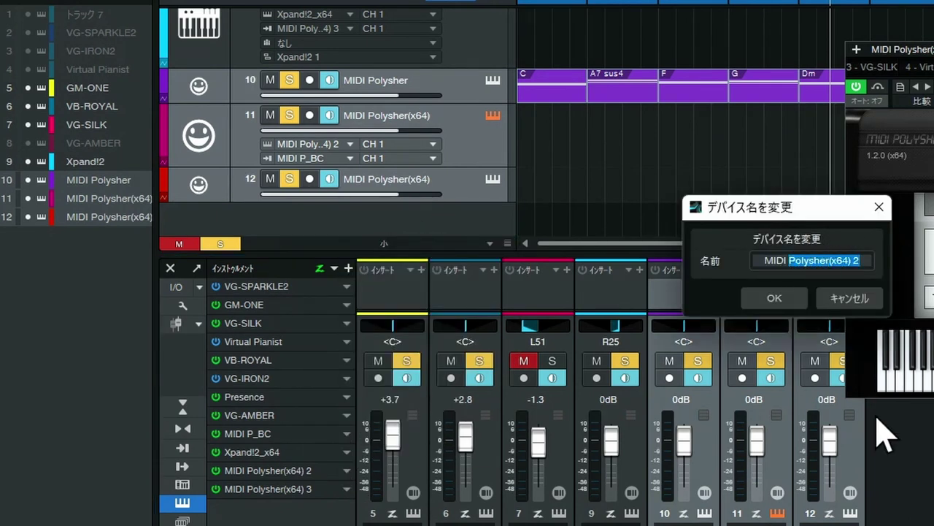
pyautogui.write('-')
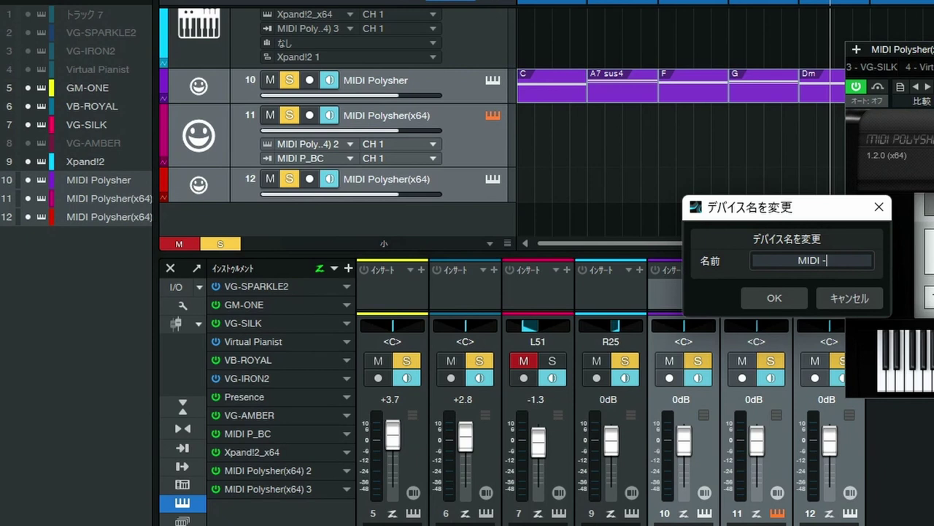
pyautogui.write('12')
pyautogui.press('Return')
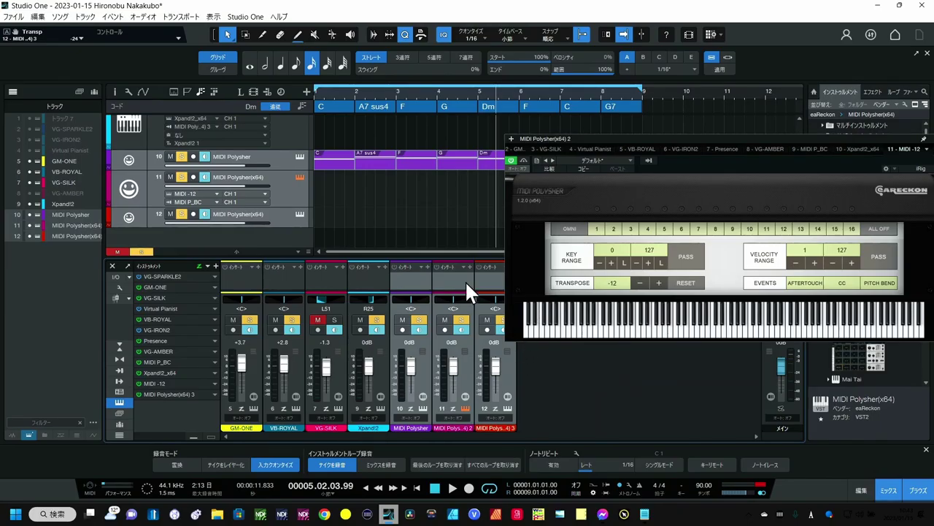
pyautogui.click(192, 394)
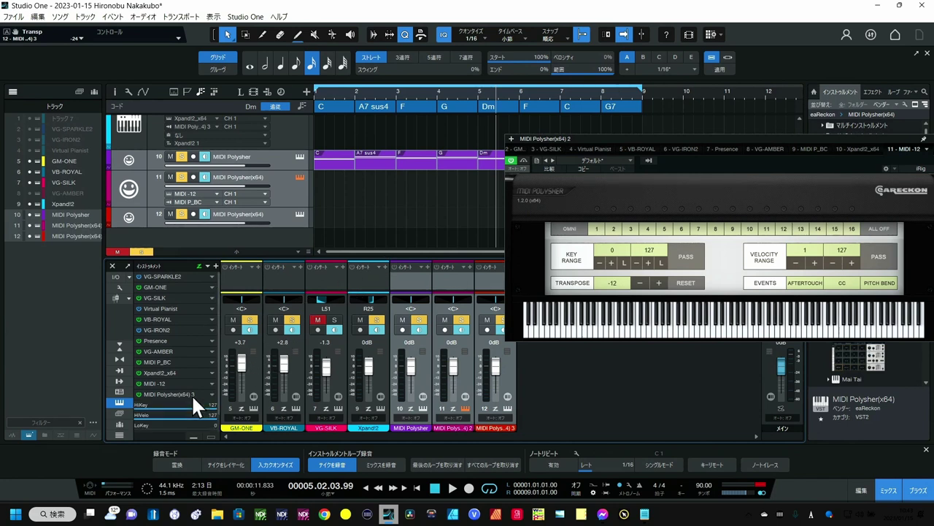
pyautogui.click(191, 394)
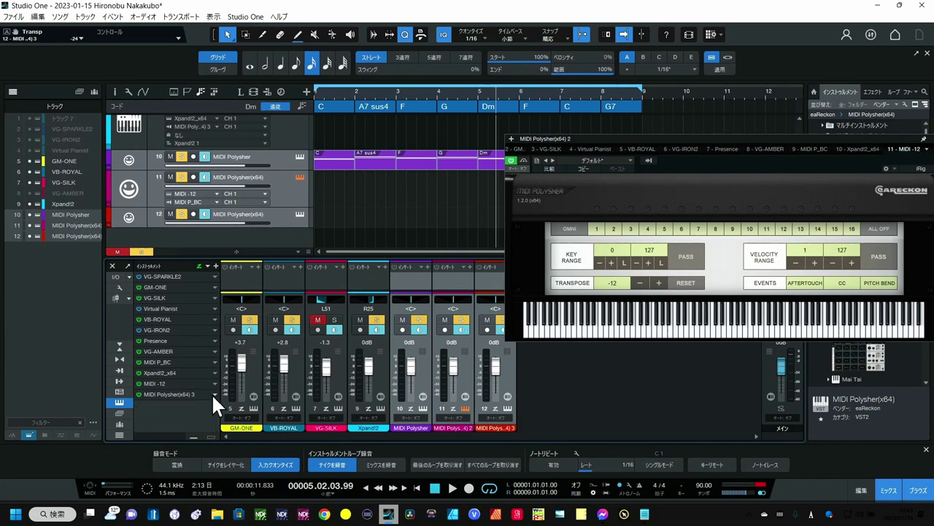
pyautogui.click(212, 394)
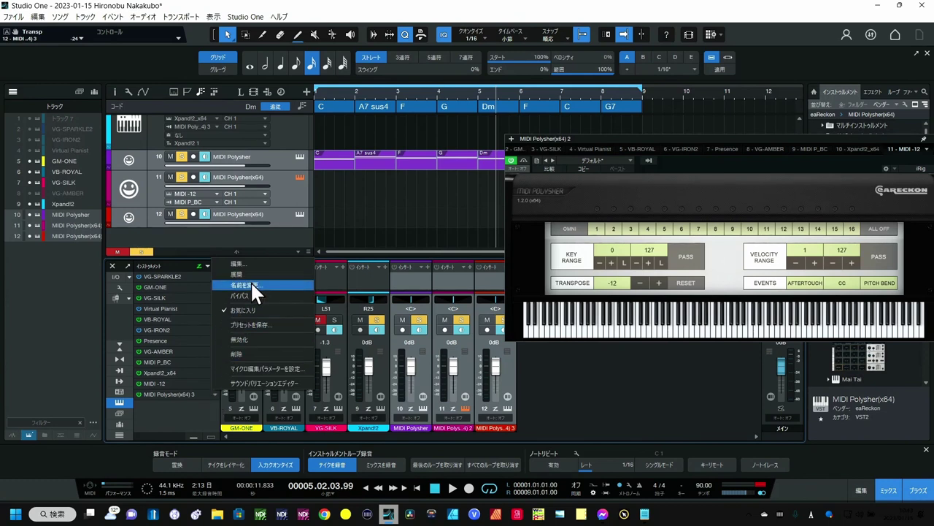
pyautogui.click(192, 411)
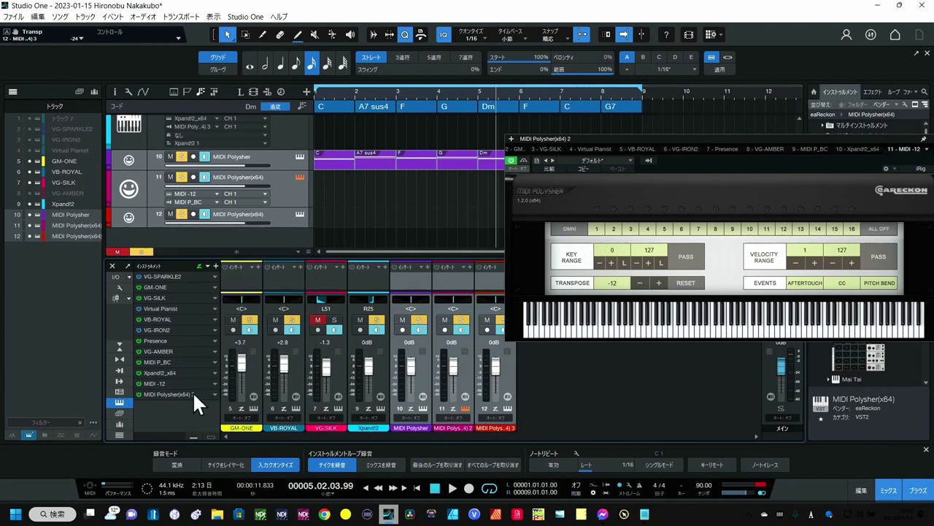
# Step: Bring up the MIDI Polysher(x64) 3 instrument window and rename the instrument as MIDI -24
pyautogui.click(192, 391)
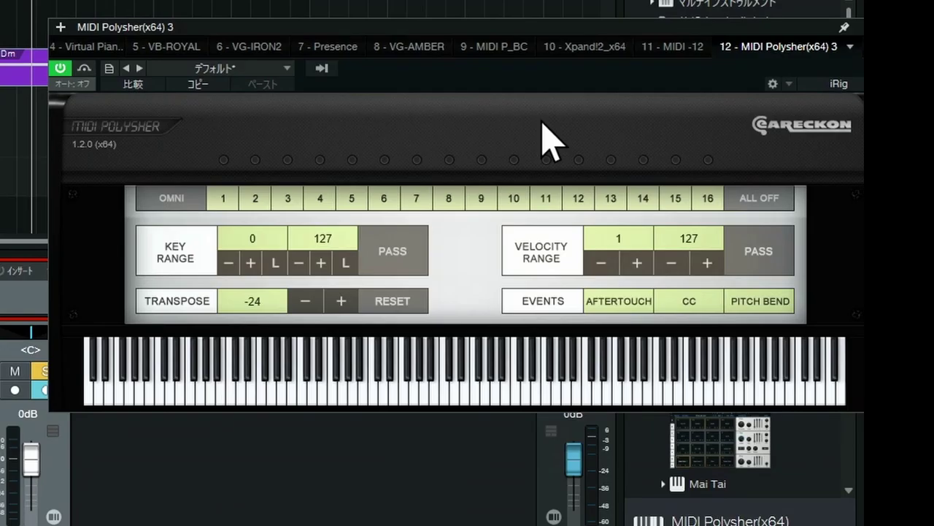
pyautogui.moveTo(663, 30); pyautogui.dragTo(517, 25)
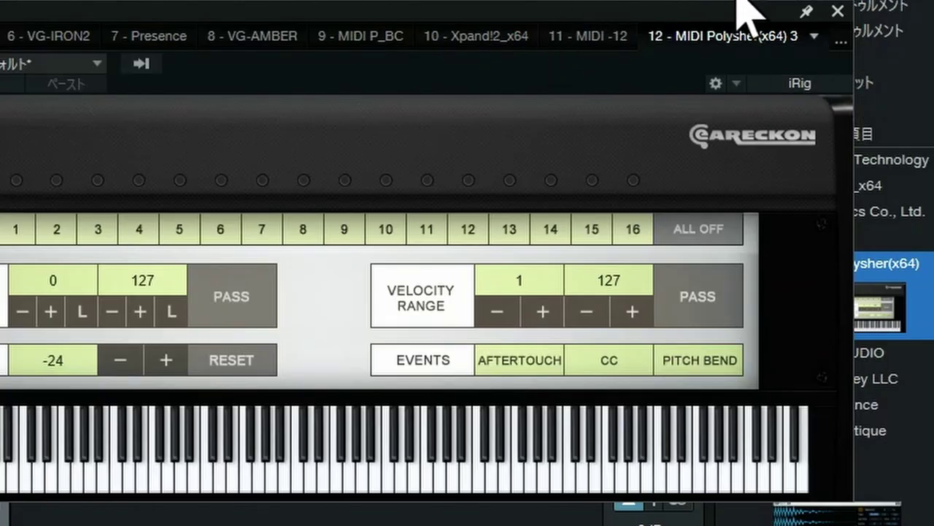
pyautogui.click(816, 38)
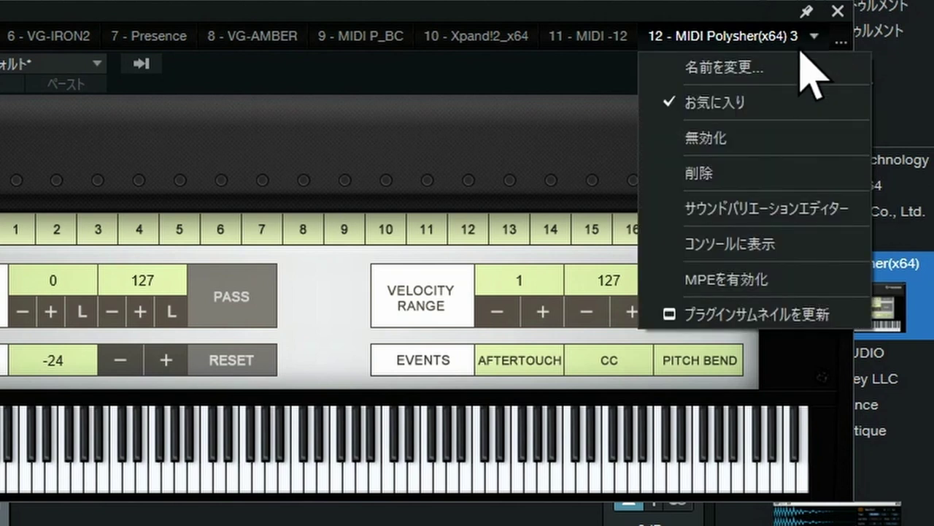
pyautogui.click(746, 72)
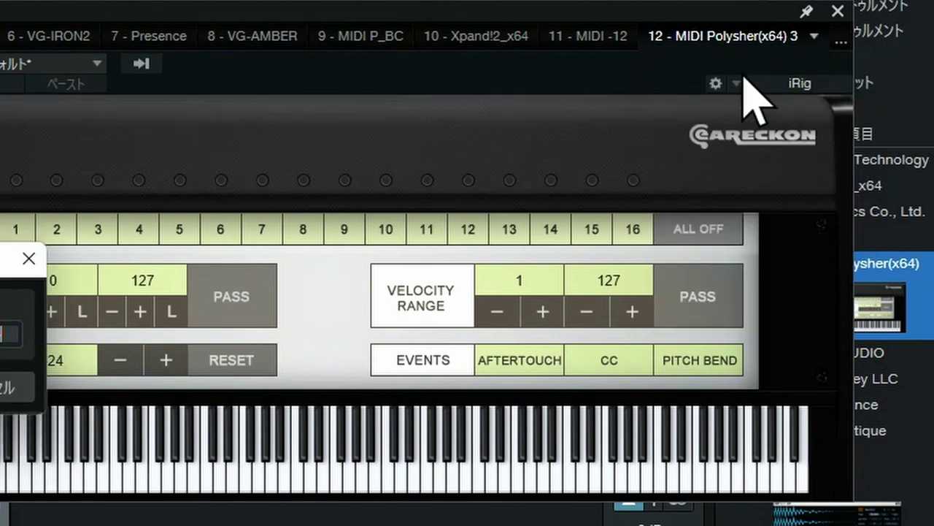
pyautogui.click(164, 260)
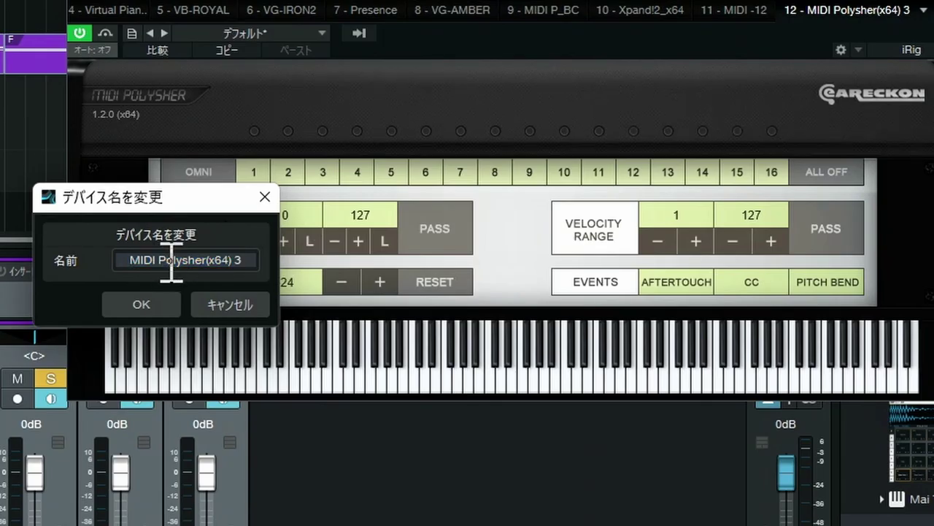
pyautogui.hotkey('shift', 'End')
pyautogui.write('-')
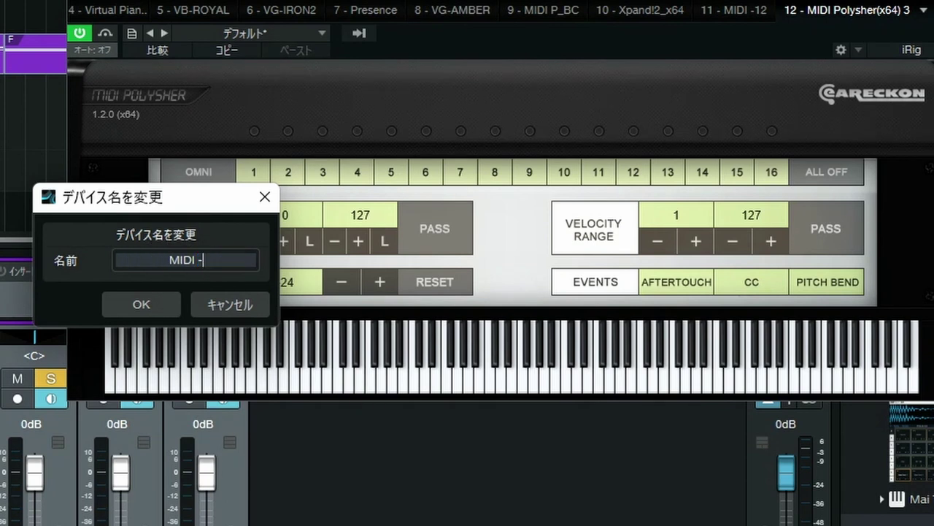
pyautogui.write('24')
pyautogui.press('Return')
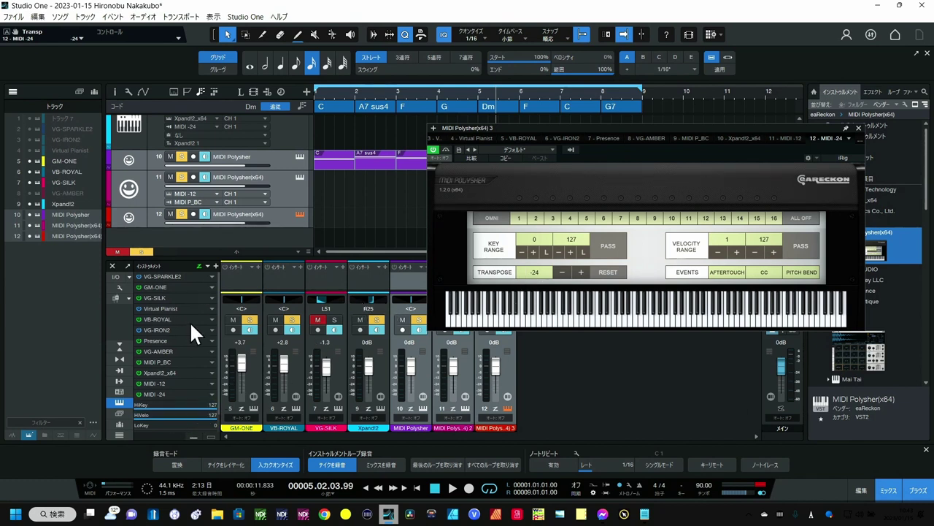
# Step: Try MIDI -12 and MIDI P_BC as the Xpand!2 track's MIDI input and set it back to MIDI -24
pyautogui.click(300, 126)
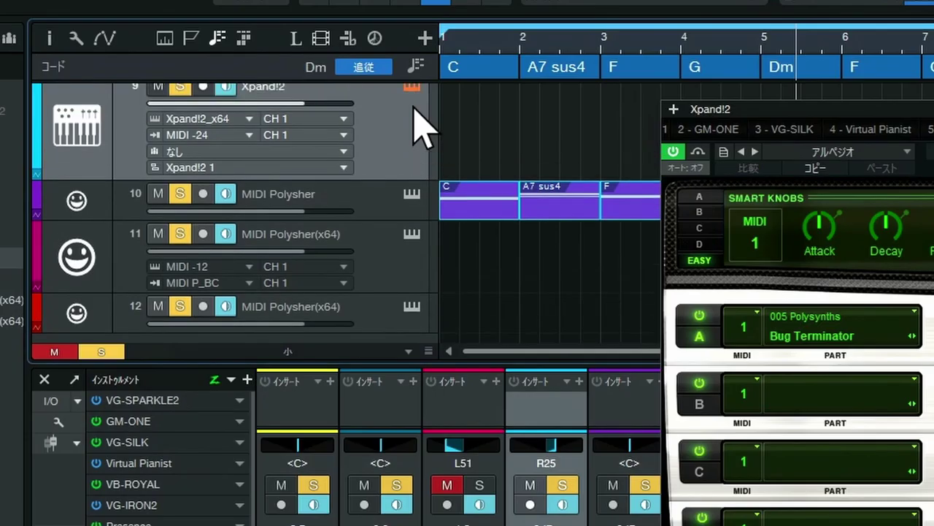
pyautogui.click(248, 134)
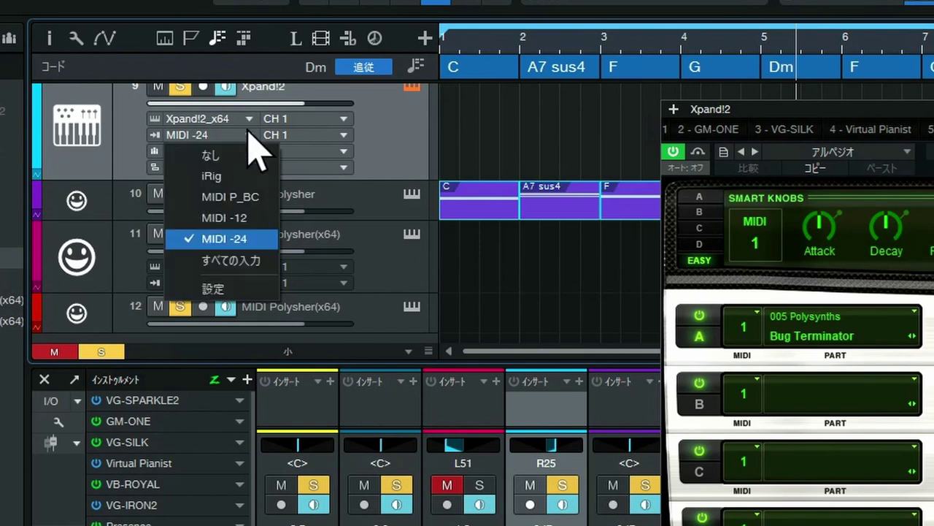
pyautogui.click(233, 219)
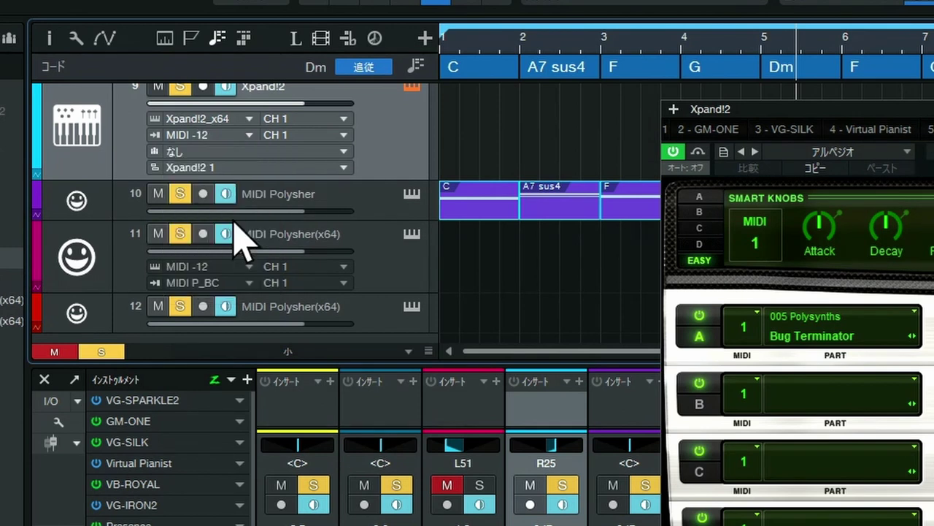
pyautogui.click(249, 139)
pyautogui.click(245, 198)
pyautogui.click(253, 135)
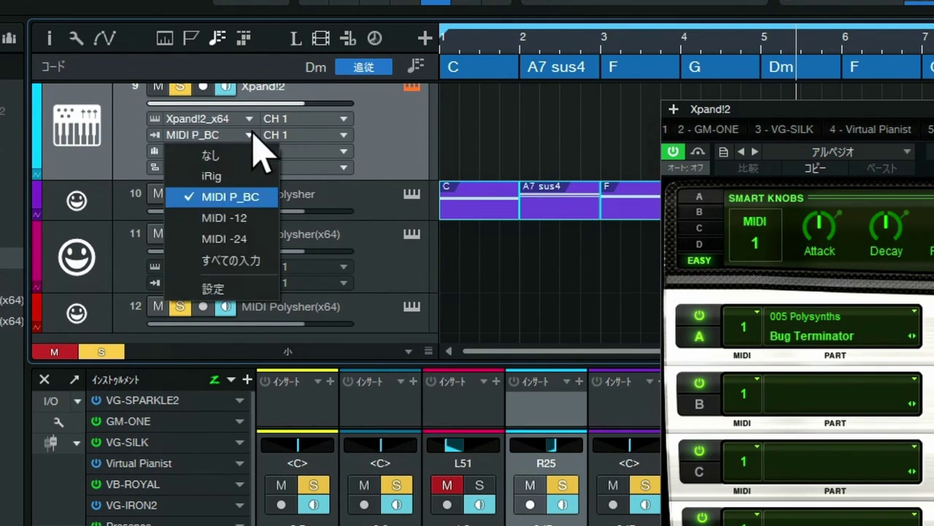
pyautogui.click(244, 236)
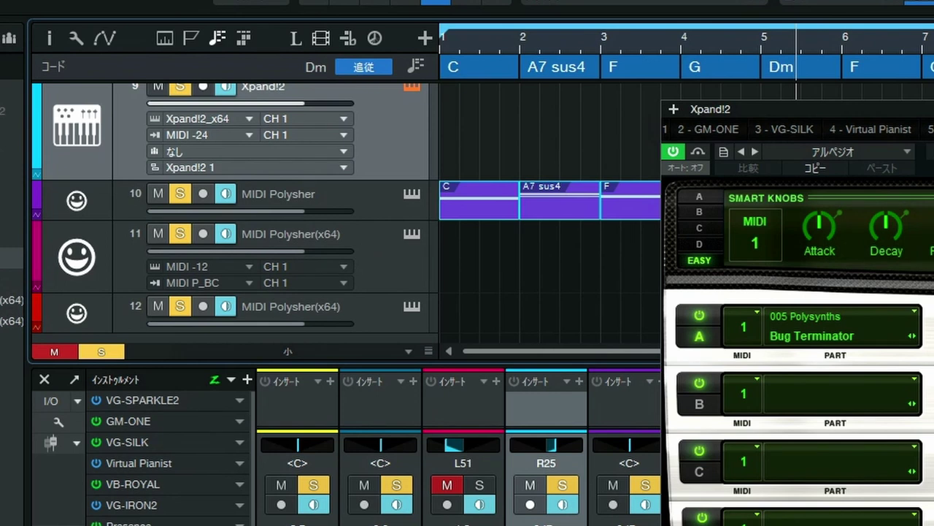
pyautogui.scroll(1, 381, 155)
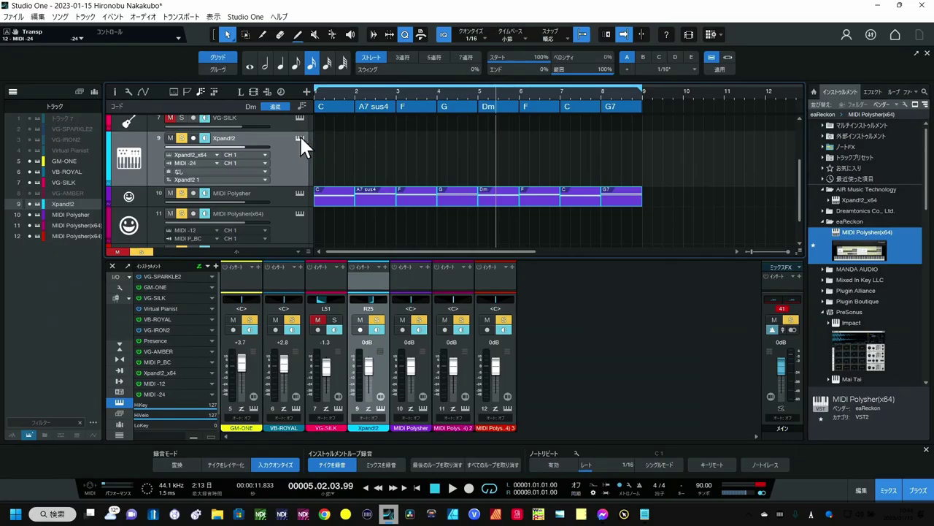
# Step: Rename the Xpand!2_x64 instrument as シンセ and check the Xpand!2 track's instrument output list for the new name
pyautogui.click(299, 136)
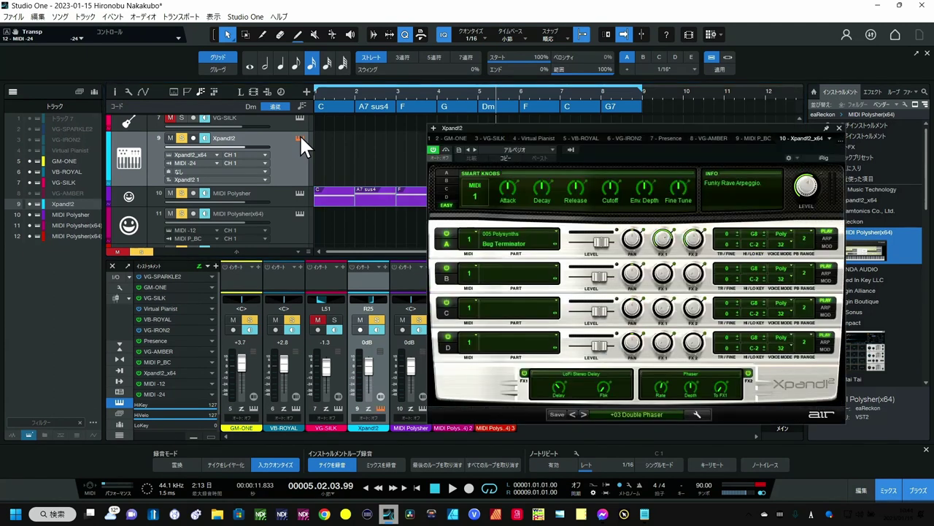
pyautogui.click(829, 136)
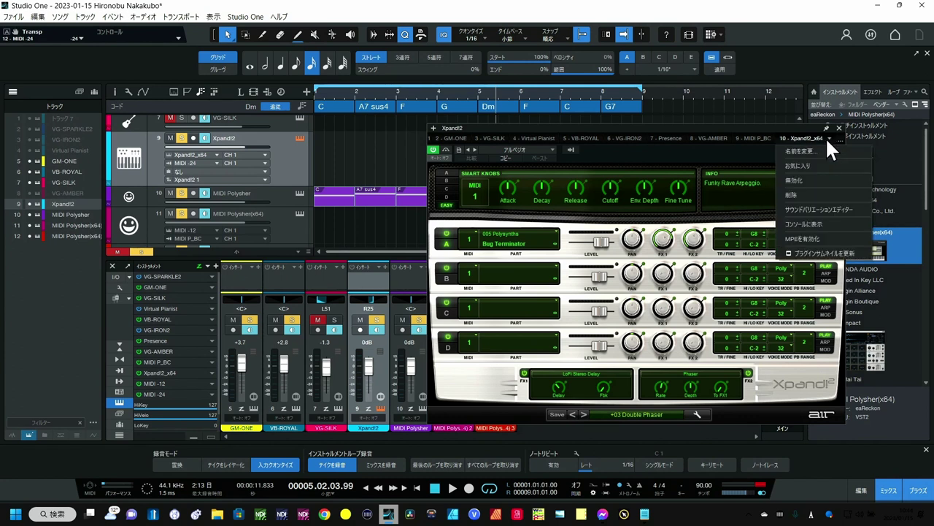
pyautogui.click(817, 151)
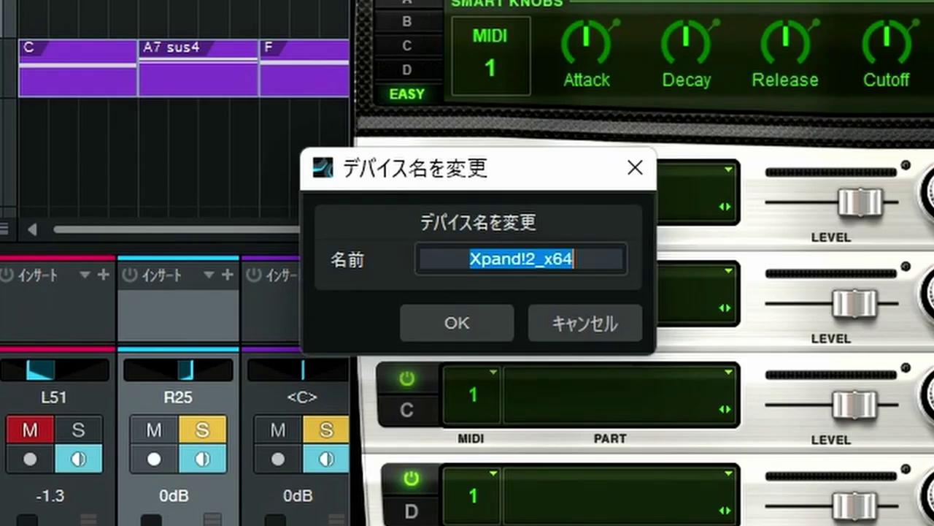
pyautogui.write('しんせ')
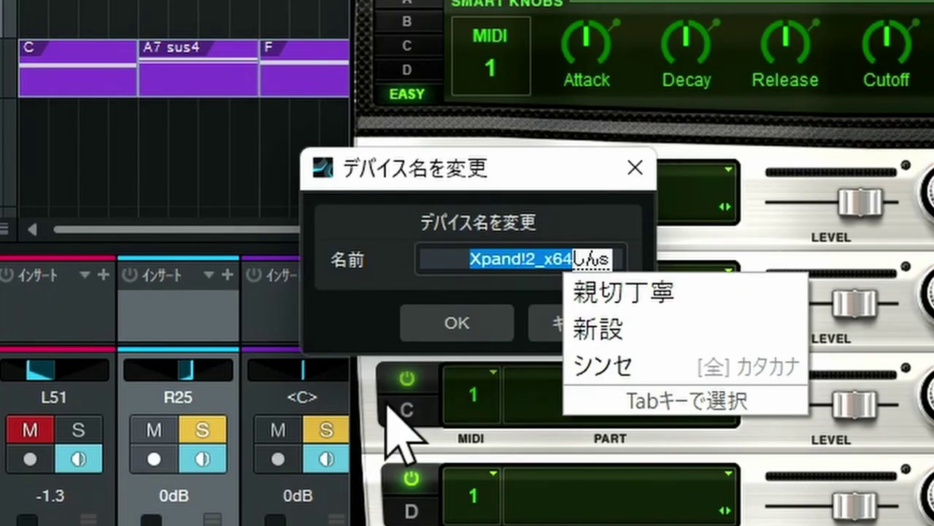
pyautogui.press('F7')
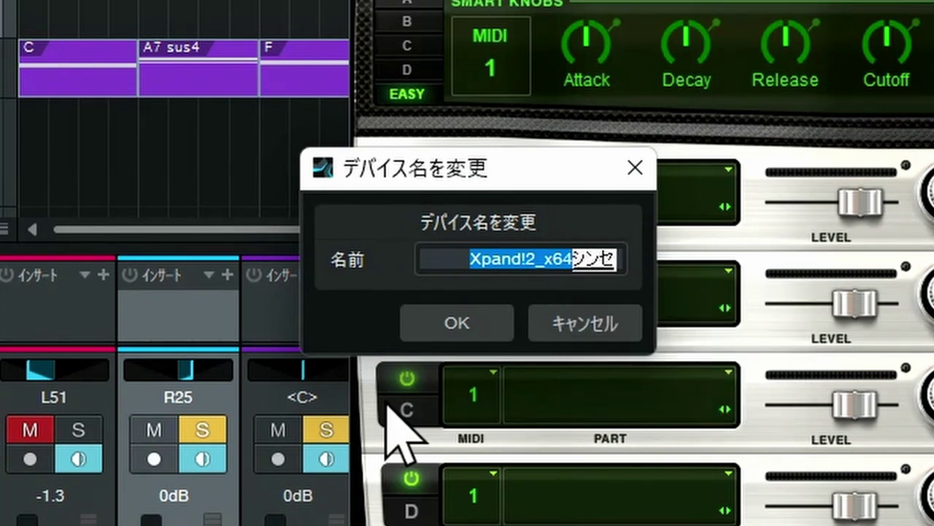
pyautogui.press('Return')
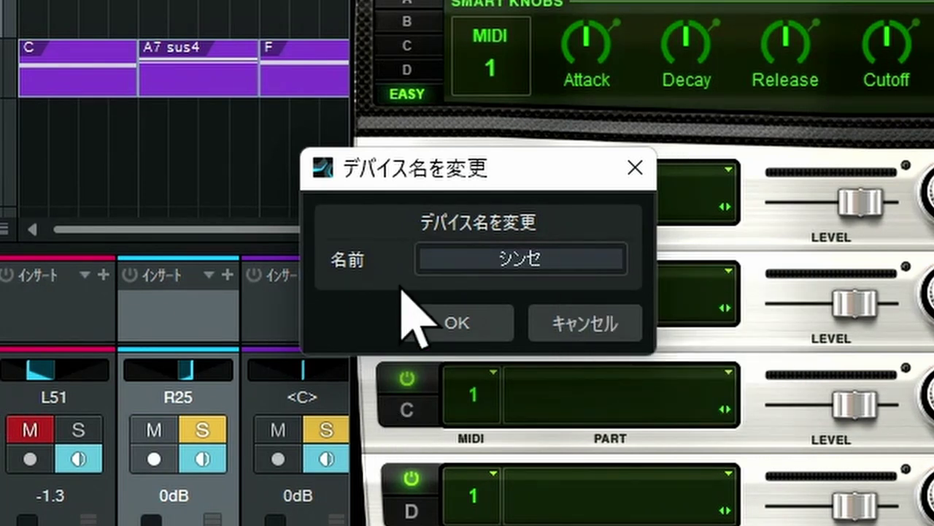
pyautogui.click(456, 322)
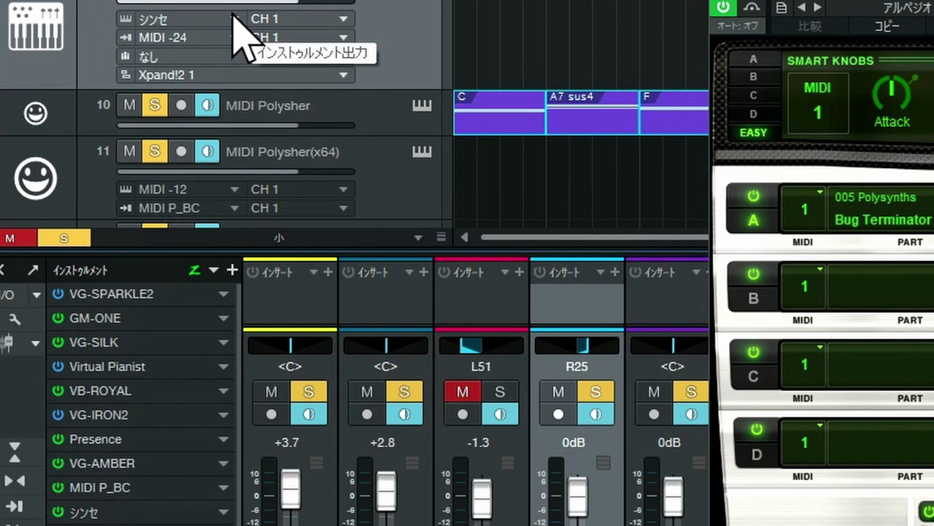
pyautogui.click(216, 154)
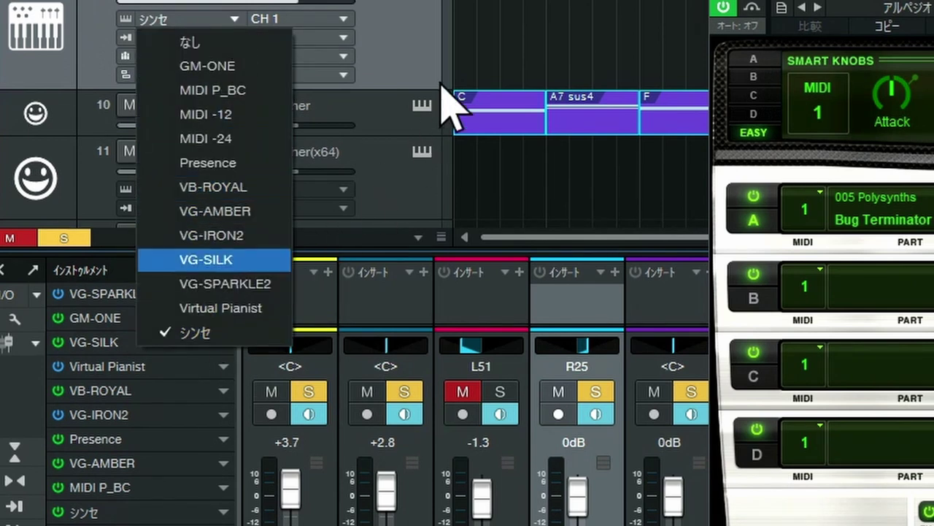
pyautogui.click(426, 33)
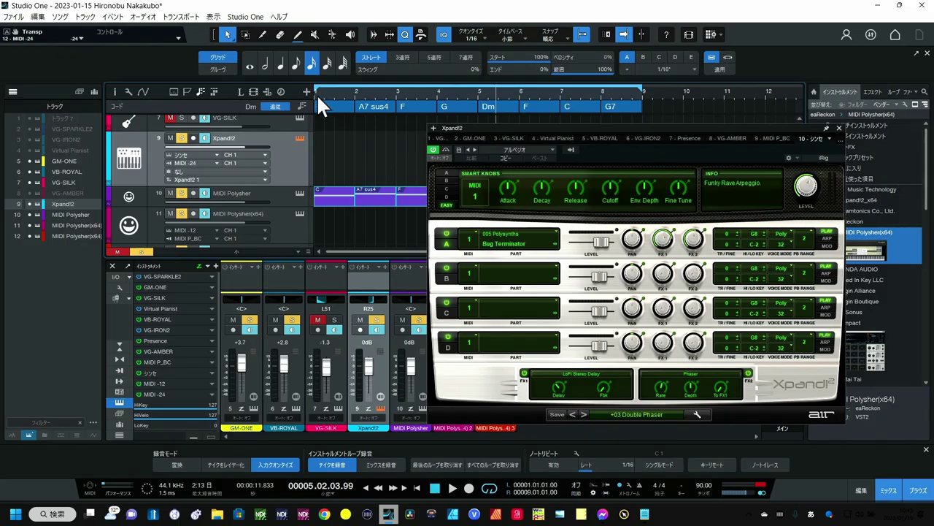
# Step: Return the playback position to the song start and unmute the VG-SILK track with its solo turned on
pyautogui.click(317, 96)
pyautogui.scroll(1, 275, 160)
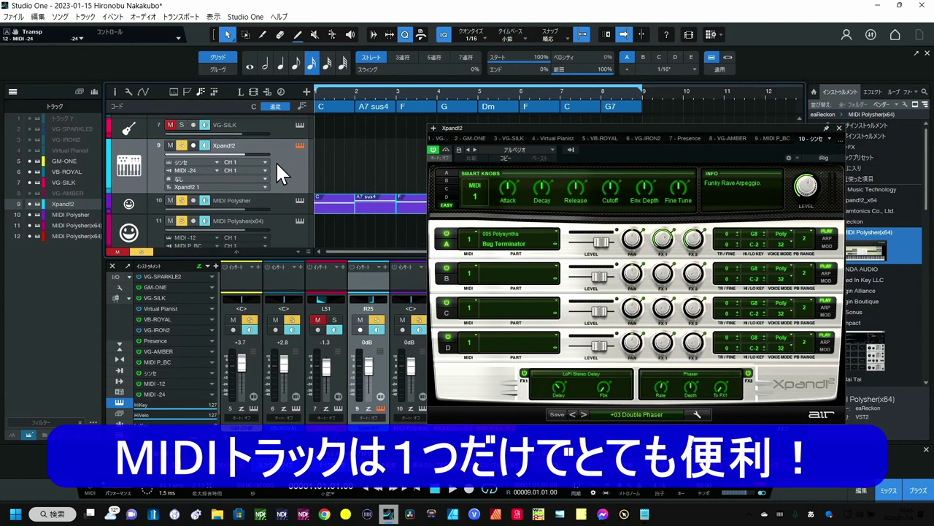
pyautogui.scroll(1, 275, 161)
pyautogui.click(181, 154)
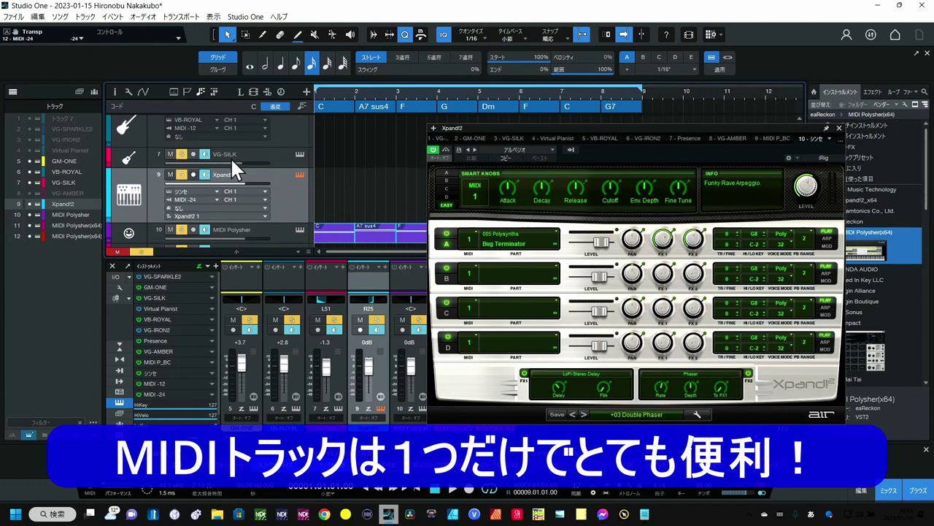
# Step: Bring up the instrument windows of the GM-ONE, VB-ROYAL, VG-SILK and Xpand!2 tracks one after another
pyautogui.scroll(-2, 290, 162)
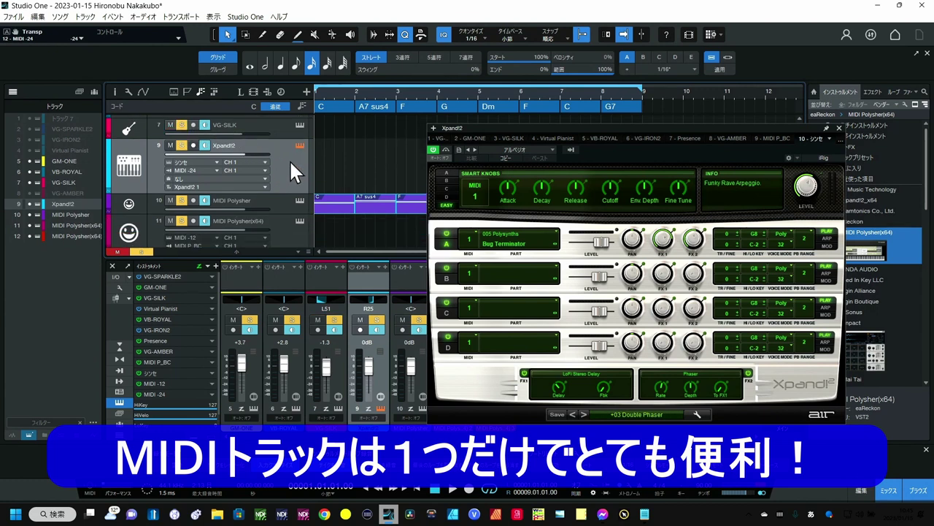
pyautogui.press('Up')
pyautogui.press('Up')
pyautogui.press('Up')
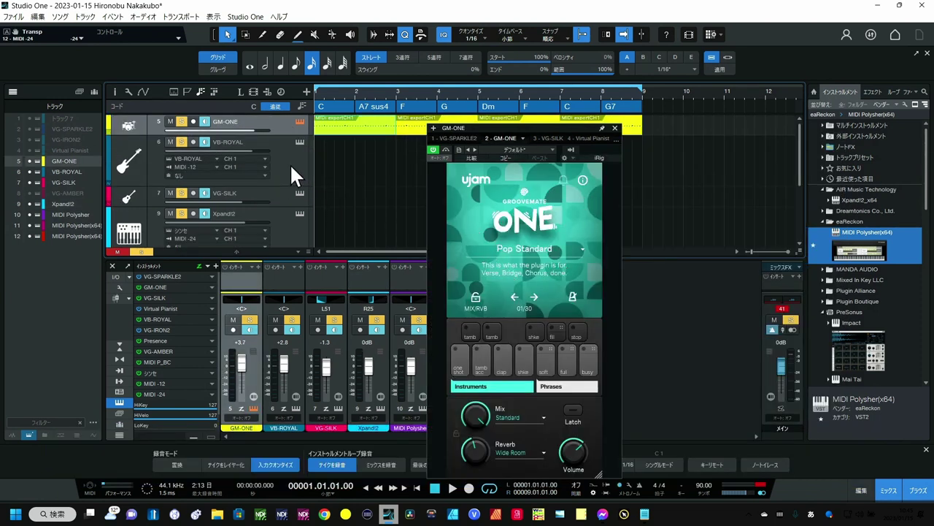
pyautogui.press('Down')
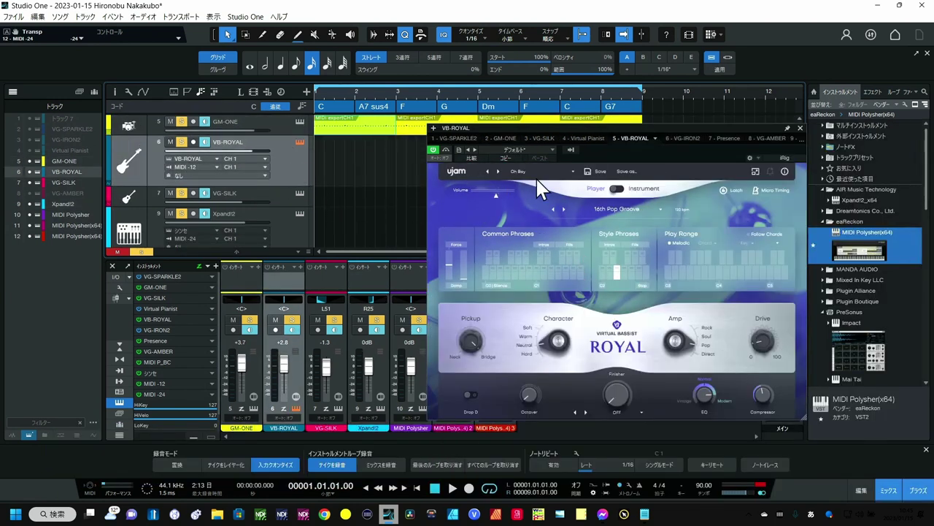
pyautogui.click(273, 192)
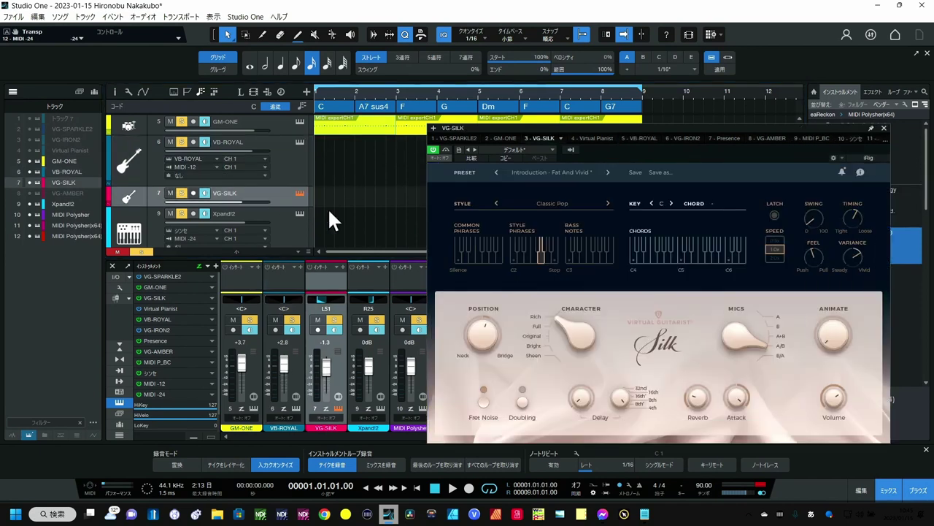
pyautogui.click(294, 233)
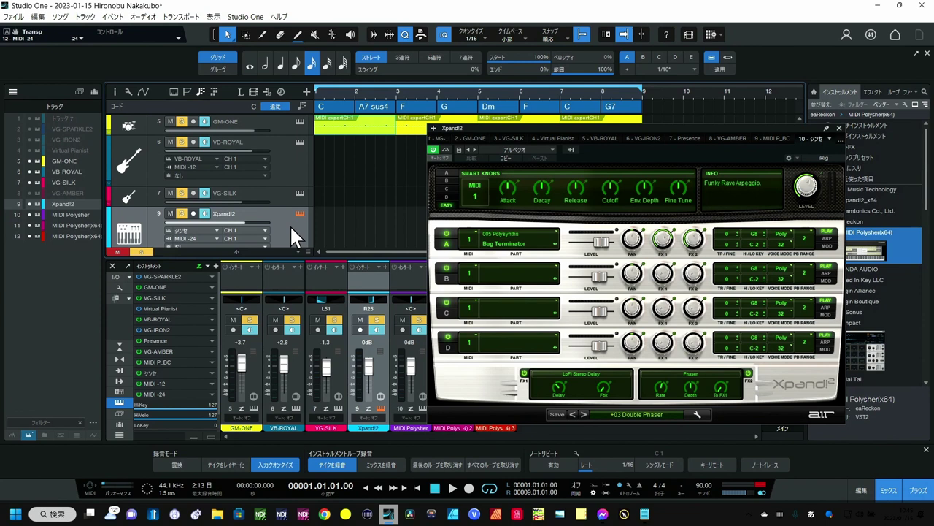
# Step: Start playback and set the Xpand!2 track's MIDI input to MIDI -12
pyautogui.click(453, 489)
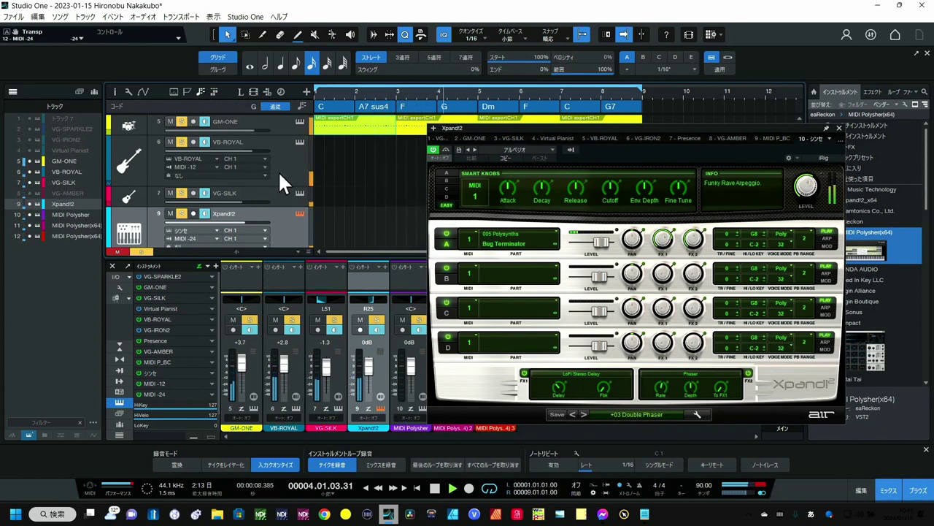
pyautogui.scroll(-1, 278, 171)
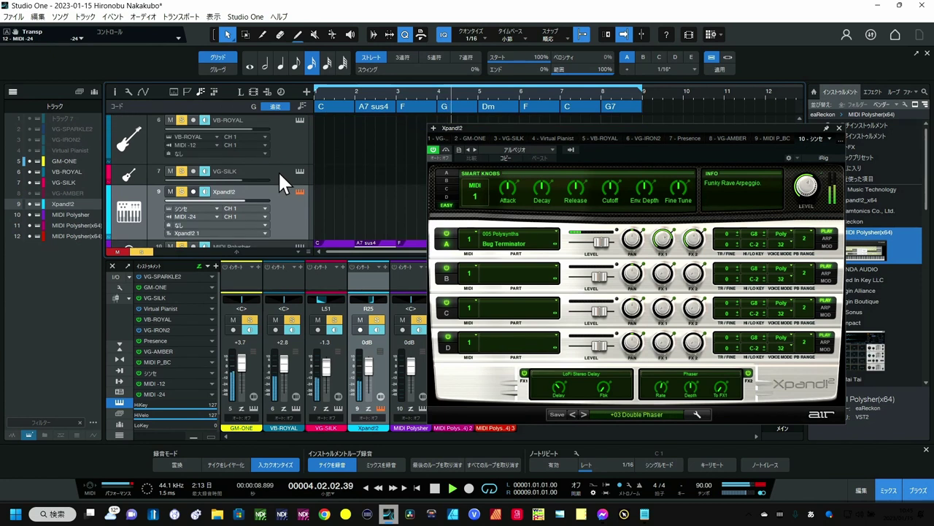
pyautogui.click(214, 216)
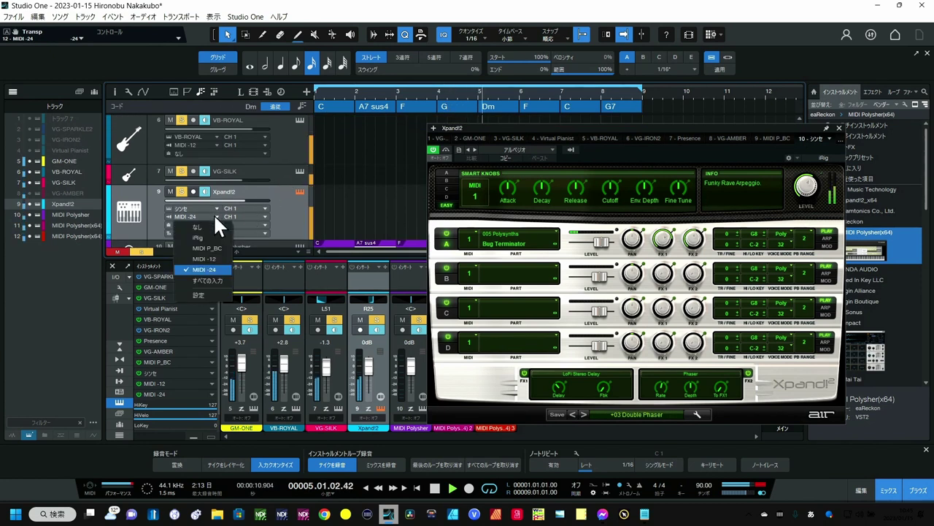
pyautogui.click(212, 260)
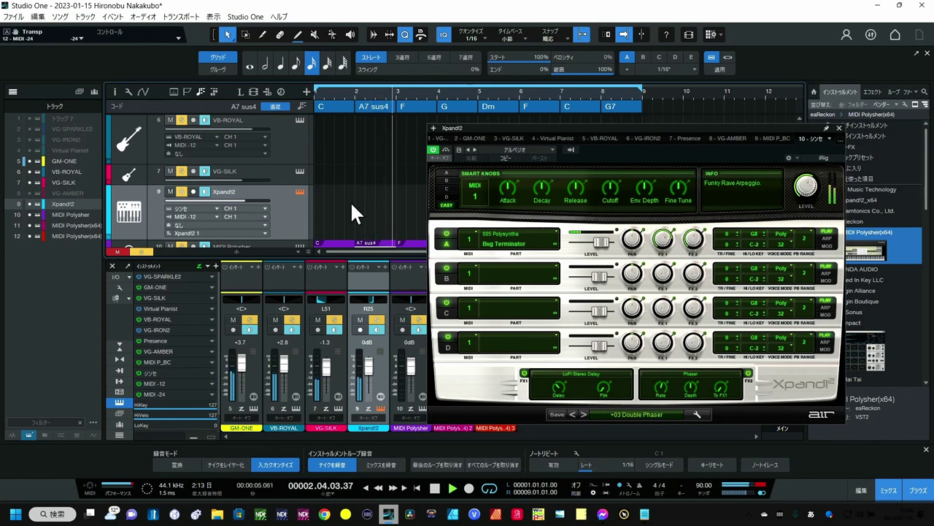
# Step: Load the Sonchoリズム preset in Xpand!2 and mute the GM-ONE percussion track
pyautogui.click(527, 149)
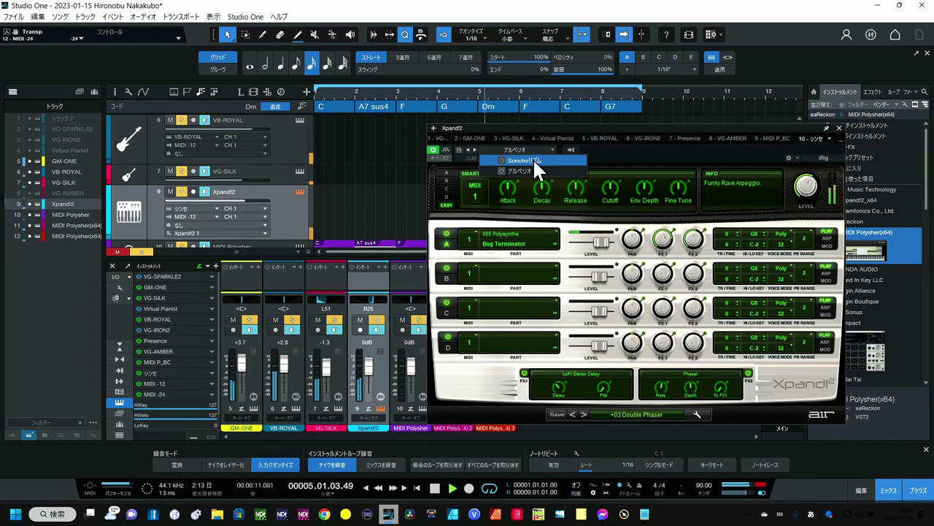
pyautogui.click(533, 160)
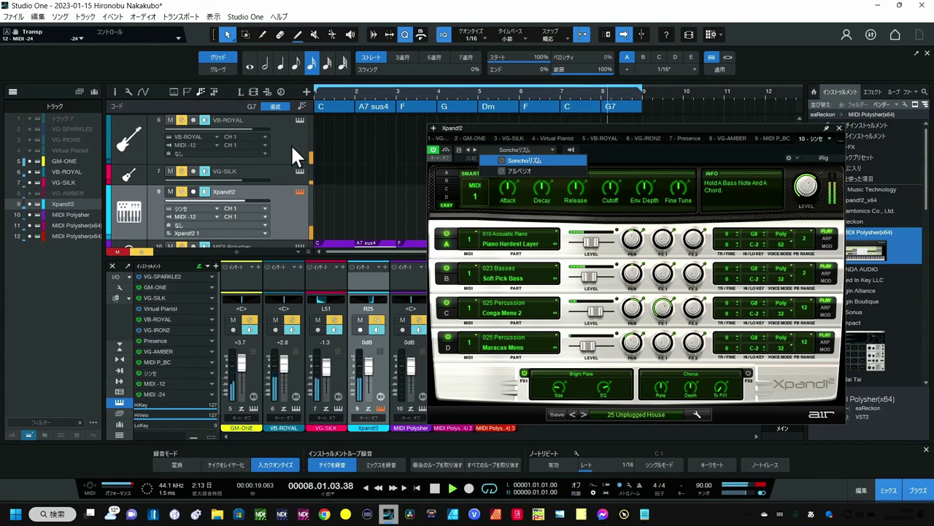
pyautogui.scroll(1, 291, 144)
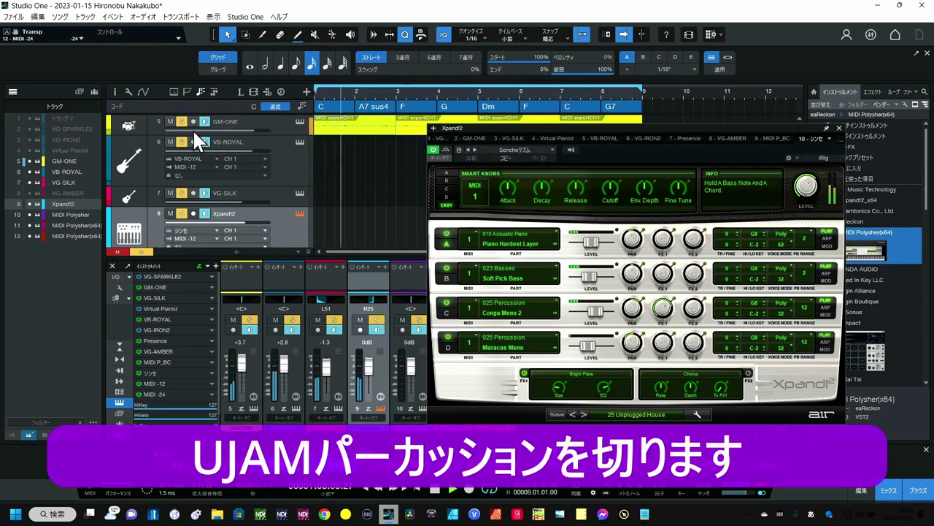
pyautogui.click(170, 121)
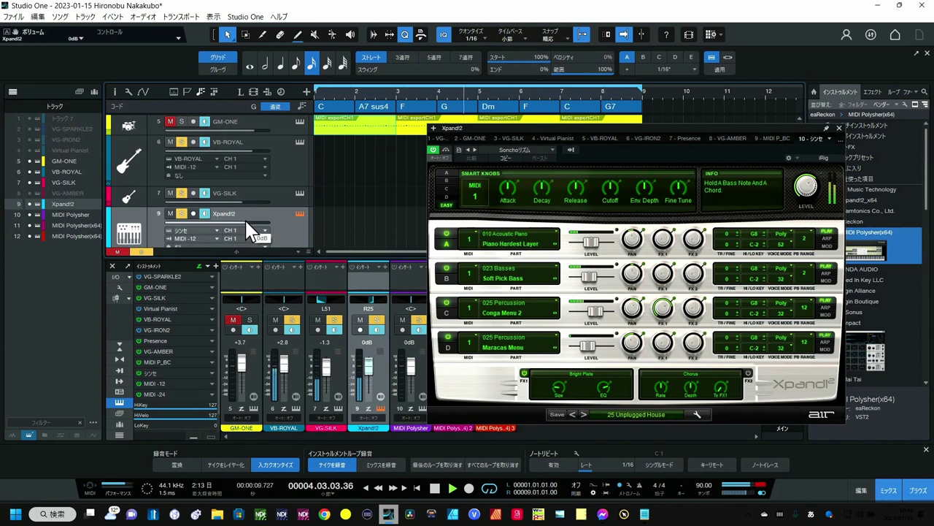
# Step: Balance Xpand!2 by setting its track volume to +0.6 dB, Part D's level to +5.0 dB and Part C's level to -7.0 dB
pyautogui.moveTo(247, 219)
pyautogui.moveTo(247, 219); pyautogui.dragTo(247, 217)
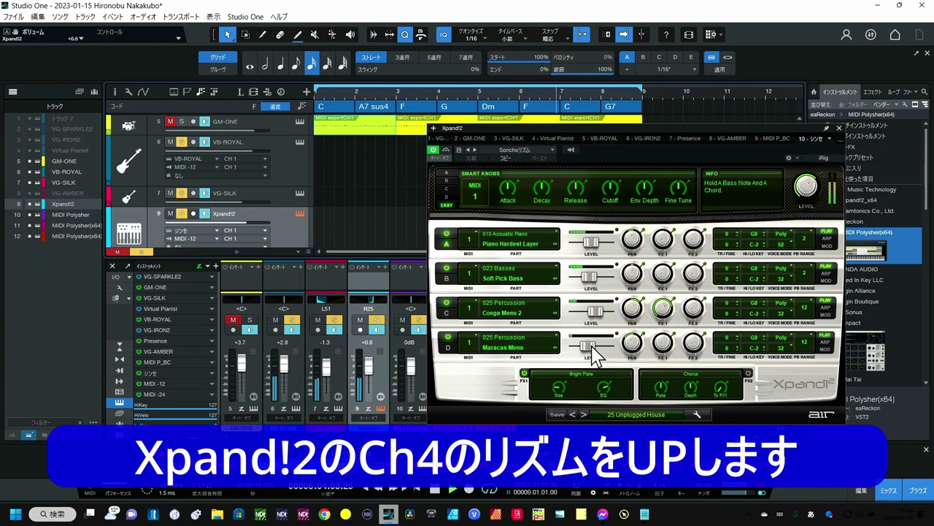
pyautogui.moveTo(593, 350)
pyautogui.mouseDown()
pyautogui.moveTo(602, 348)
pyautogui.moveTo(582, 341)
pyautogui.moveTo(604, 343)
pyautogui.mouseUp()
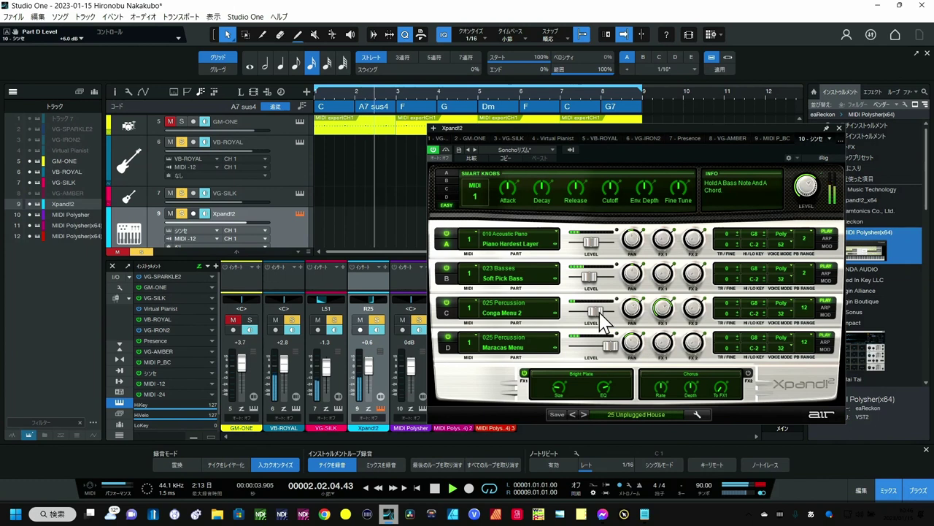
pyautogui.moveTo(601, 314); pyautogui.dragTo(592, 319)
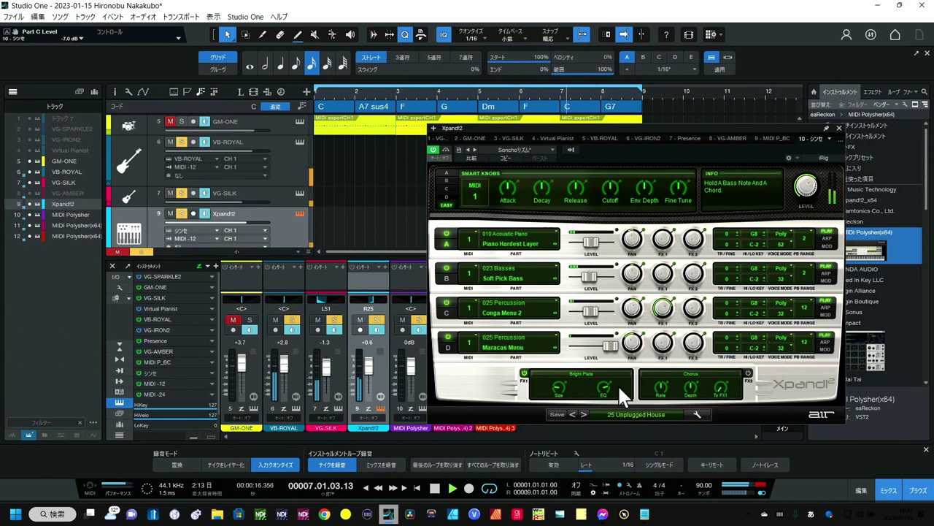
# Step: Advance the Xpand!2 patch through 26 Werk to 27 E-James and raise the track volume to +5.3 dB
pyautogui.click(584, 414)
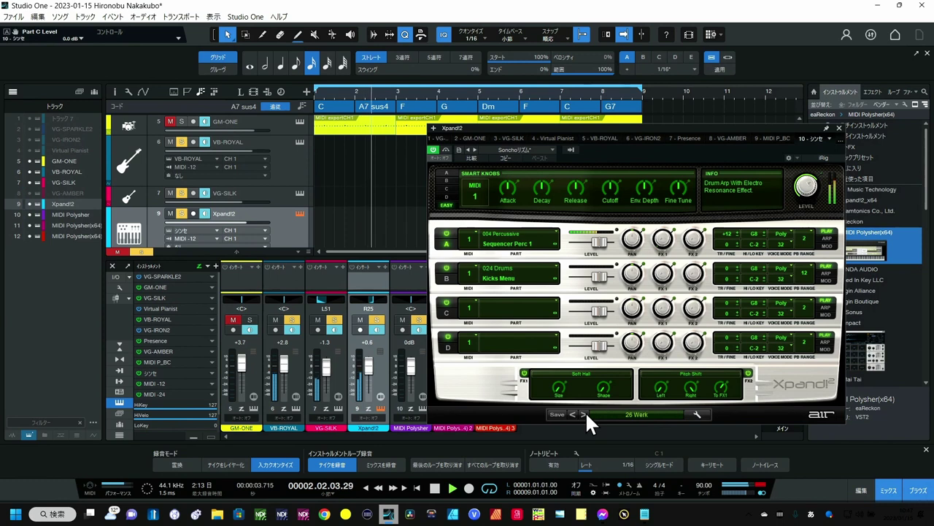
pyautogui.click(584, 414)
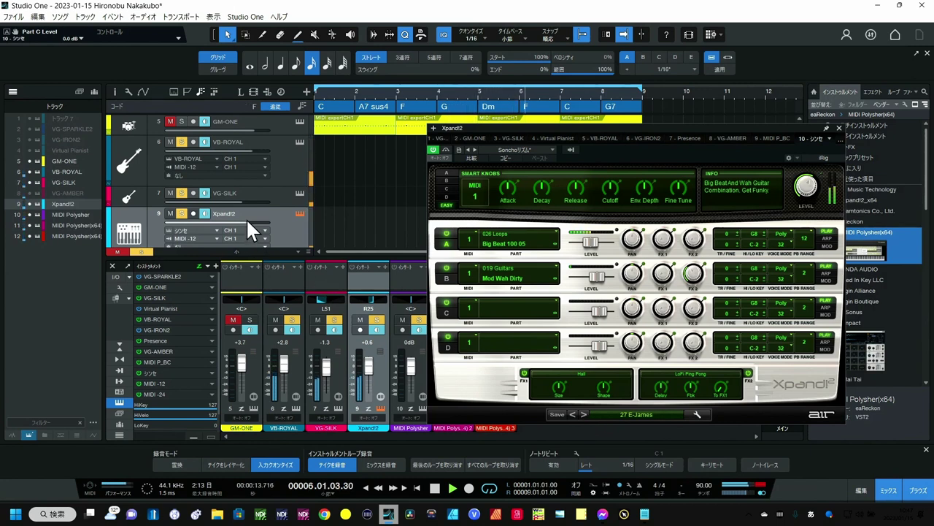
pyautogui.moveTo(250, 226); pyautogui.dragTo(260, 227)
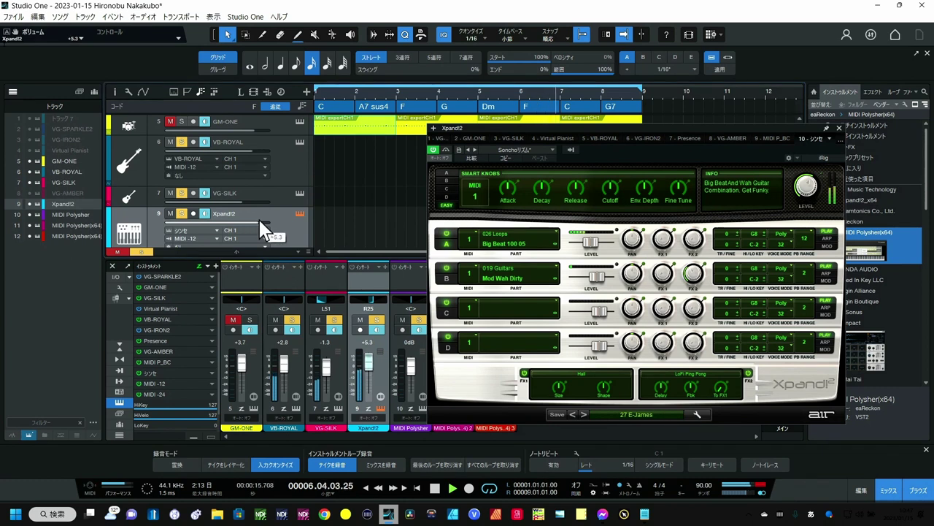
# Step: Audition the following Xpand!2 patches during playback, from 28 Techno Tunes through 31 Put Your Hands to +01 Mr Sid
pyautogui.click(584, 414)
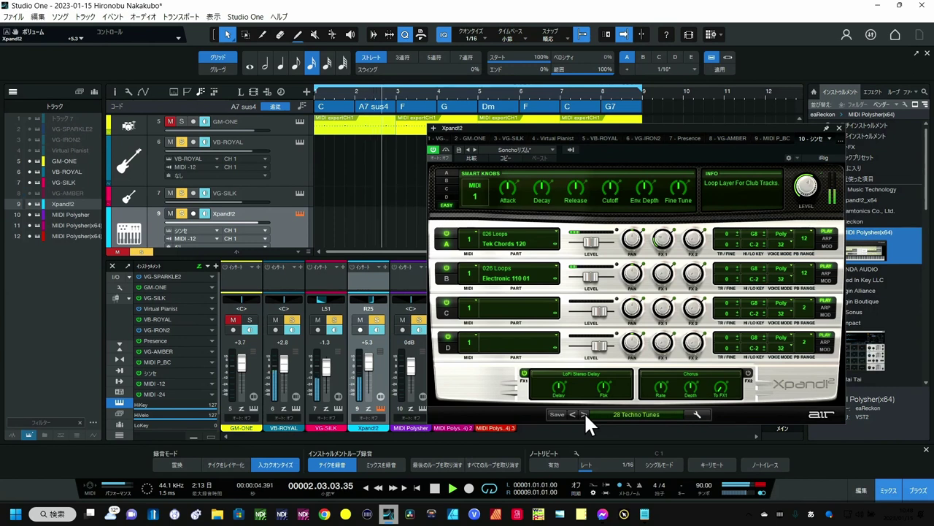
pyautogui.click(584, 414)
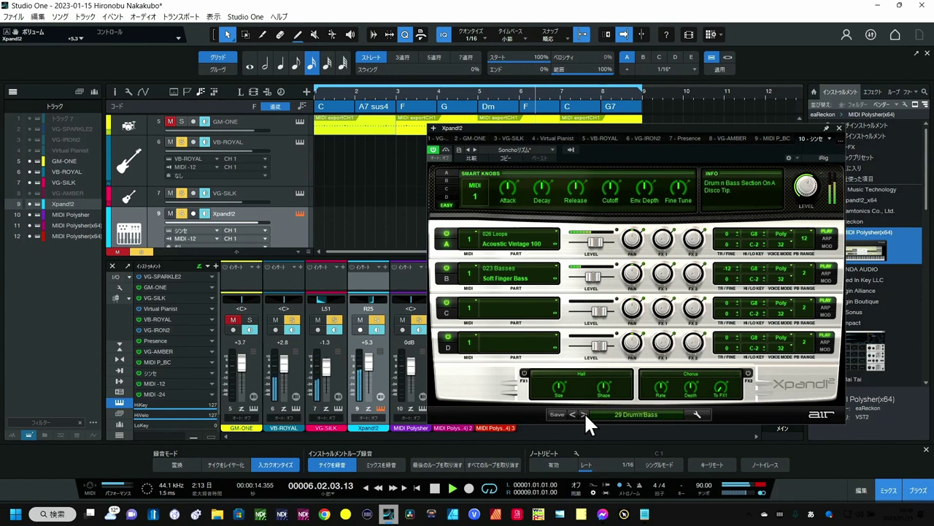
pyautogui.click(584, 415)
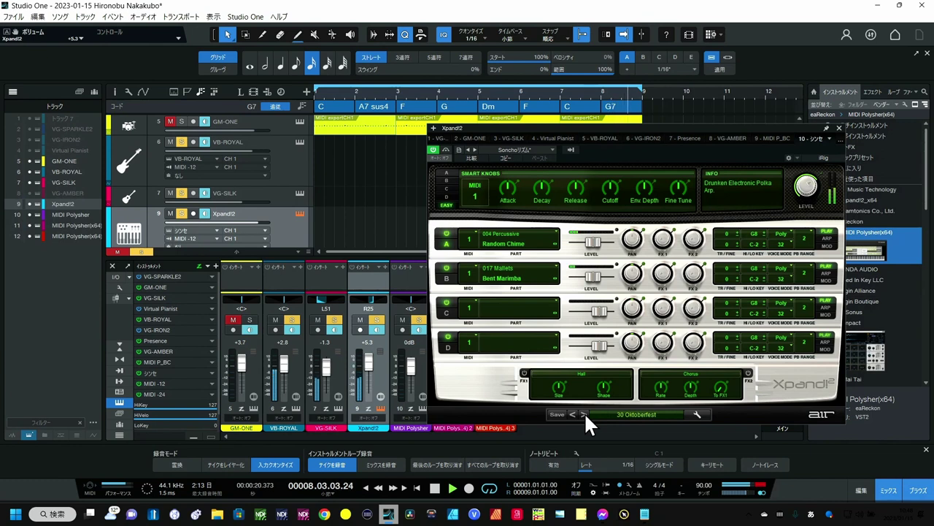
pyautogui.click(584, 414)
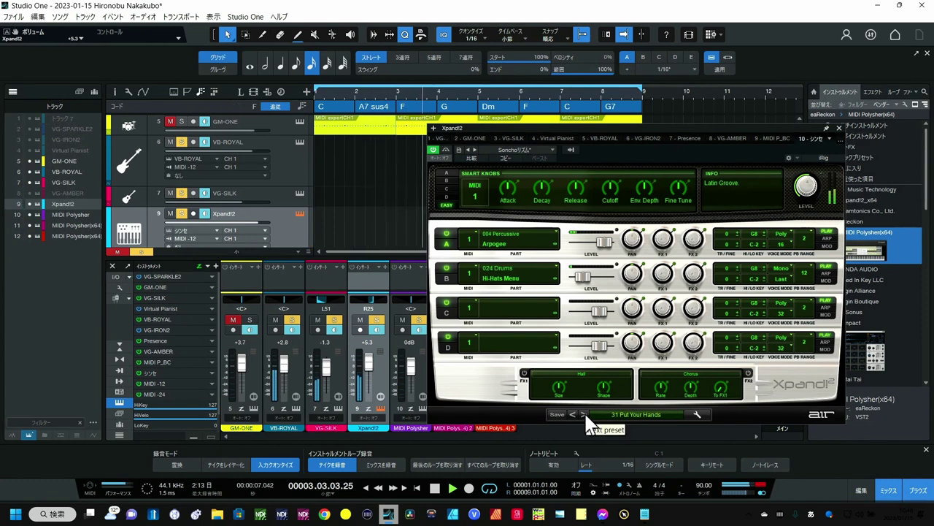
pyautogui.click(584, 414)
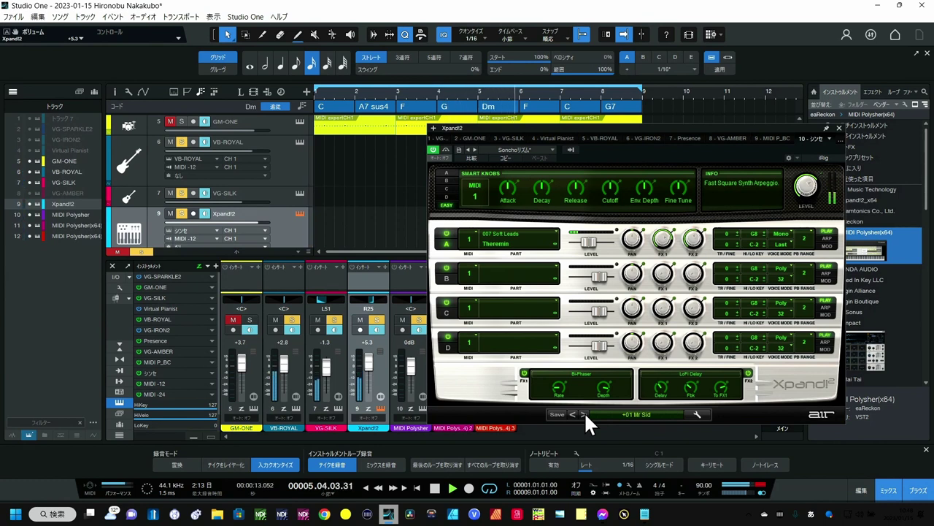
# Step: Audition the Xpand!2 patches +02 Chimes Bells Arpeggio, +03 Double Phaser and +03 Eee Rail Arp, then stop playback
pyautogui.click(584, 414)
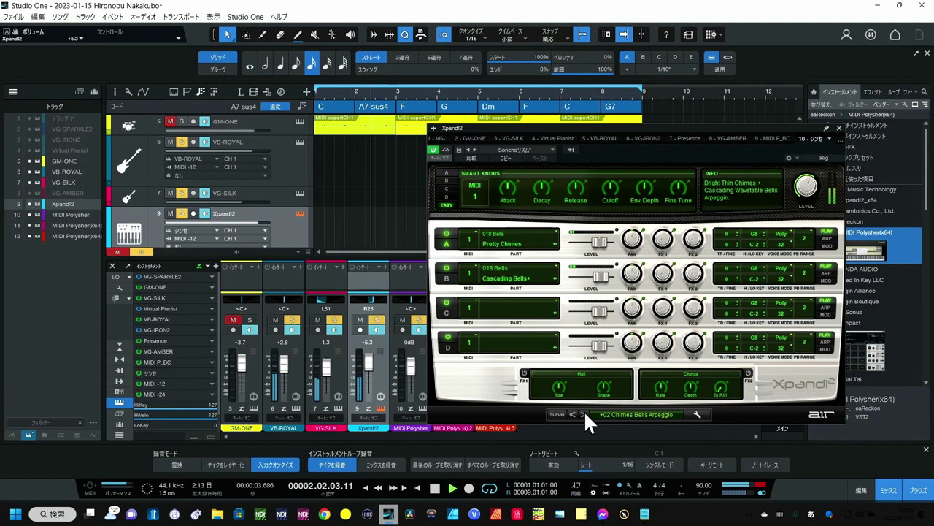
pyautogui.click(584, 413)
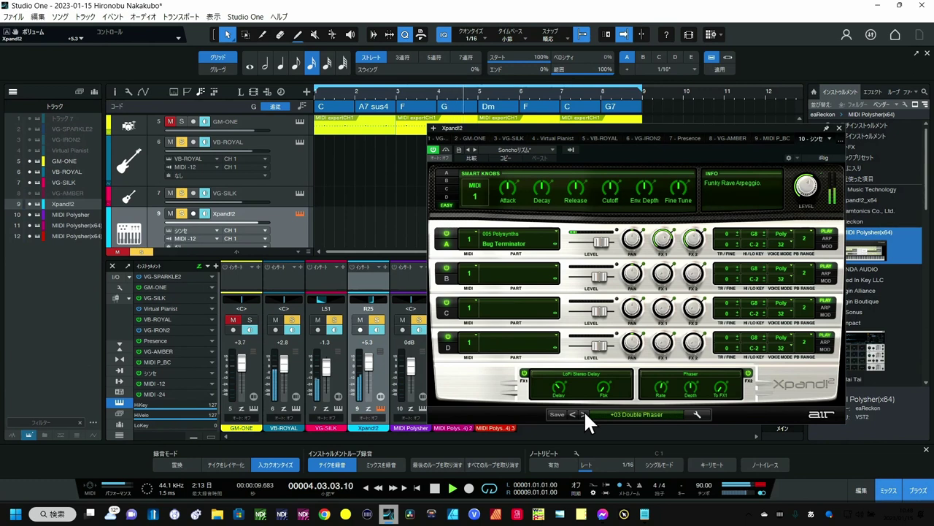
pyautogui.click(584, 413)
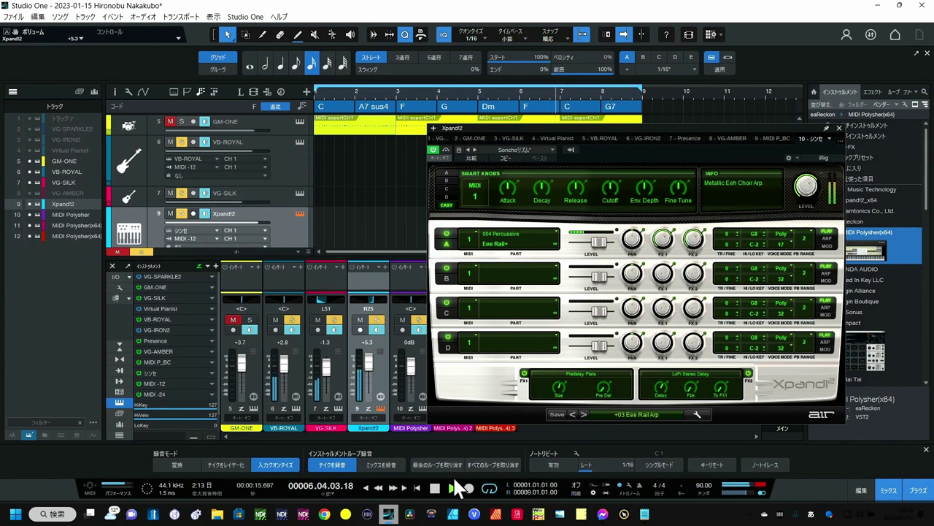
pyautogui.click(435, 489)
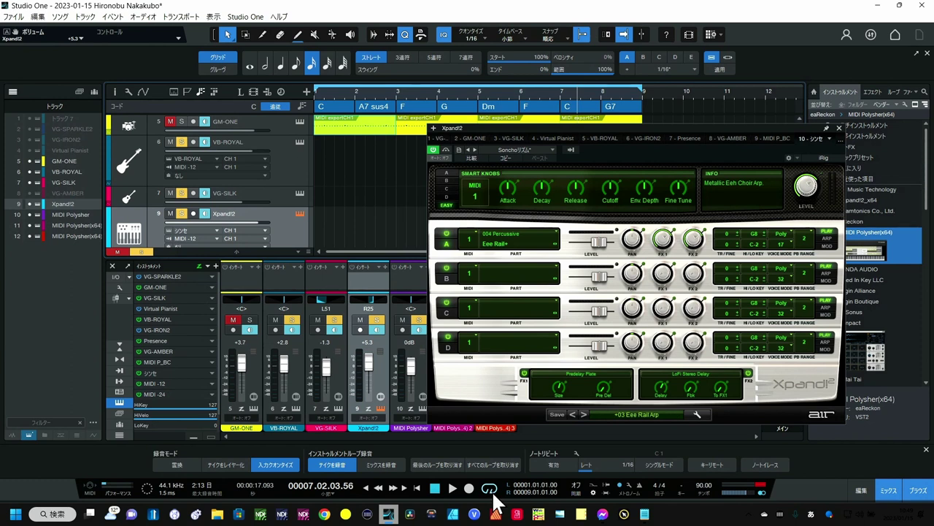
# Step: Inspect the available MIDI input sources for the VB-ROYAL track and leave its MIDI-12 assignment selected
pyautogui.click(218, 165)
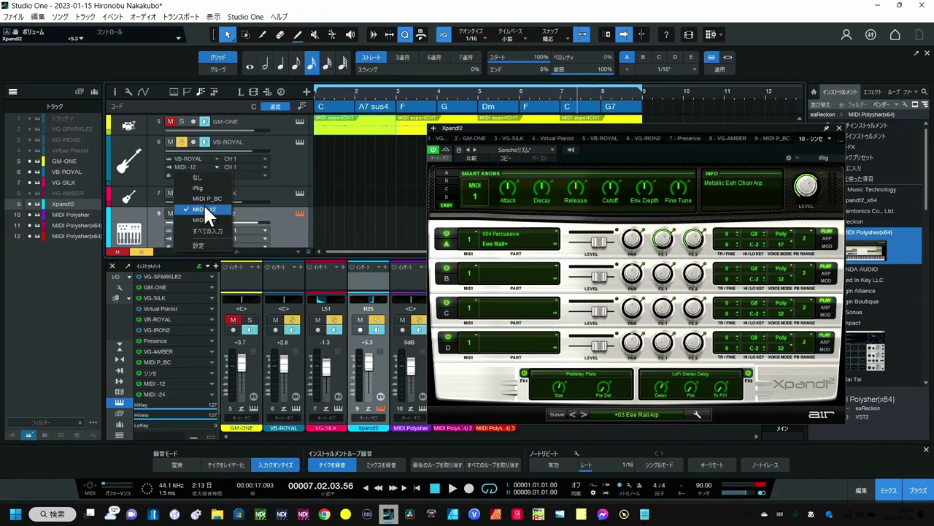
pyautogui.click(287, 169)
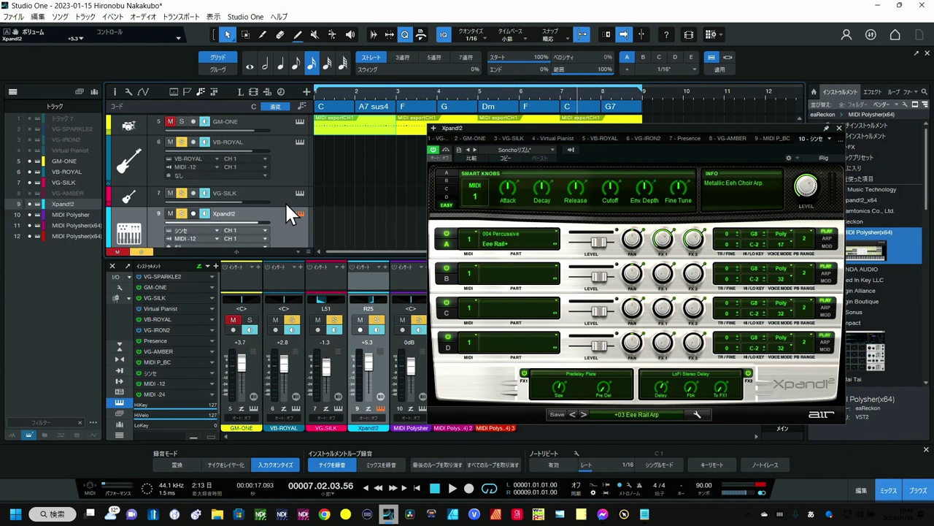